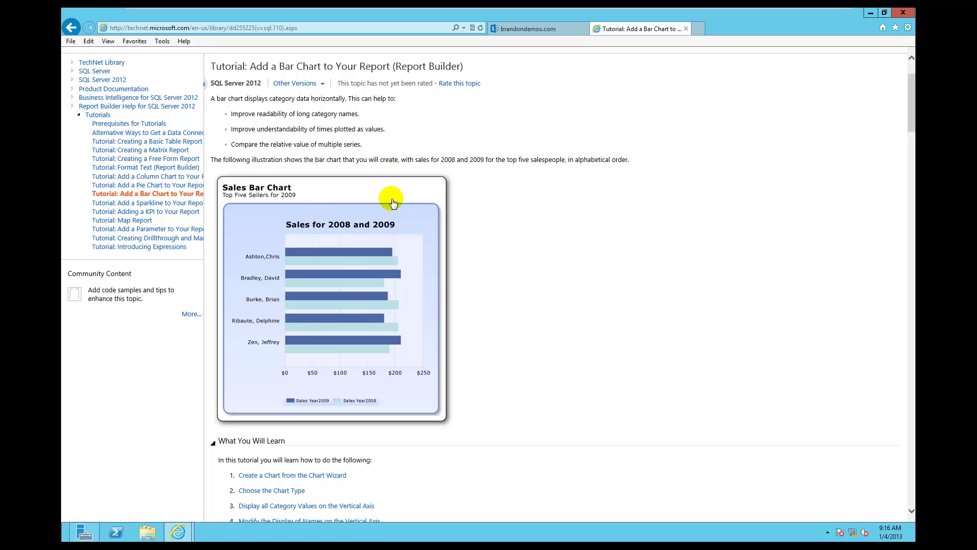
Switch to the SharePoint Reports library and try to create a new Report Builder report.
left_click(520, 29)
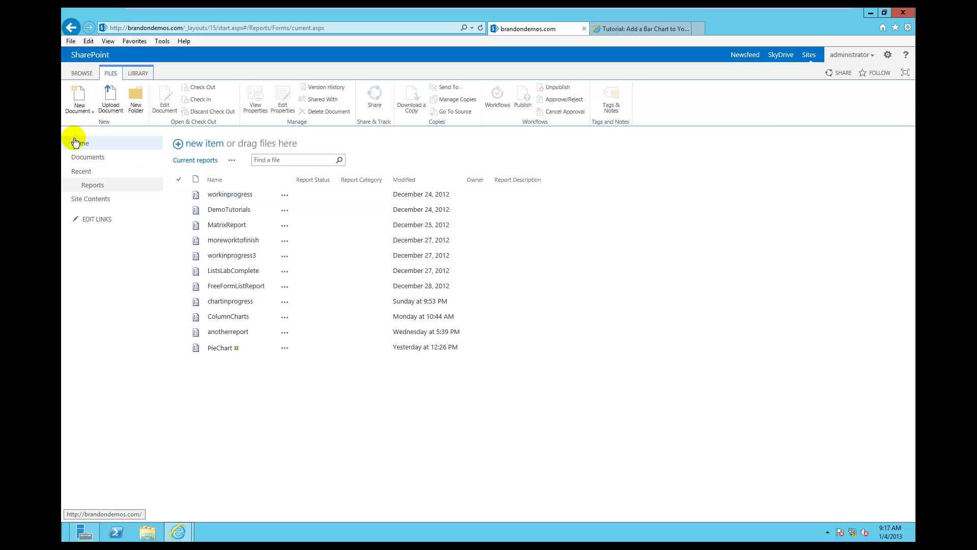
left_click(93, 113)
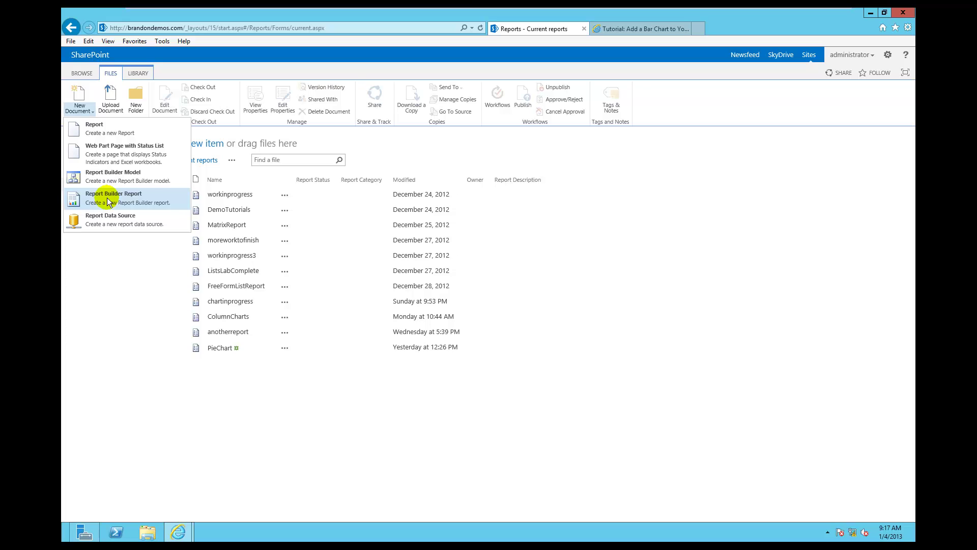
left_click(108, 202)
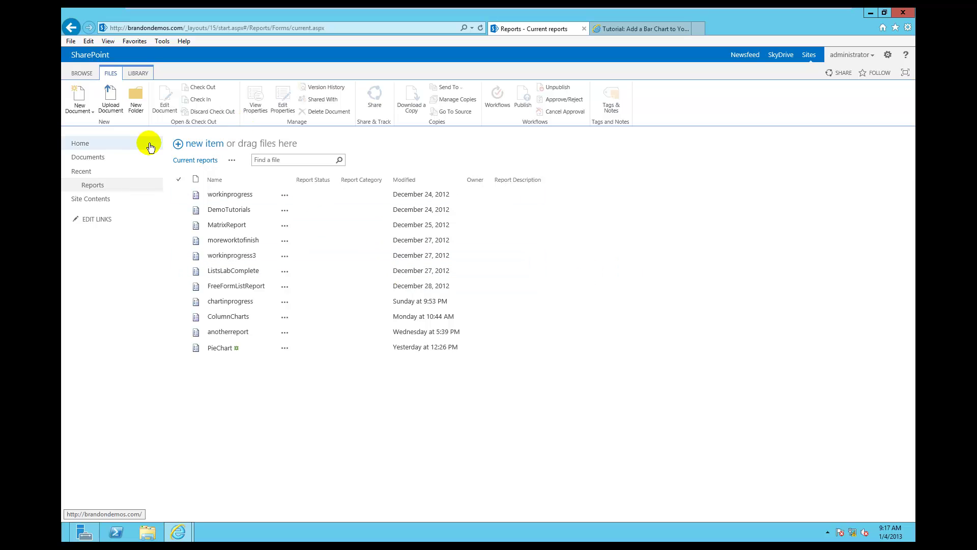
left_click(92, 111)
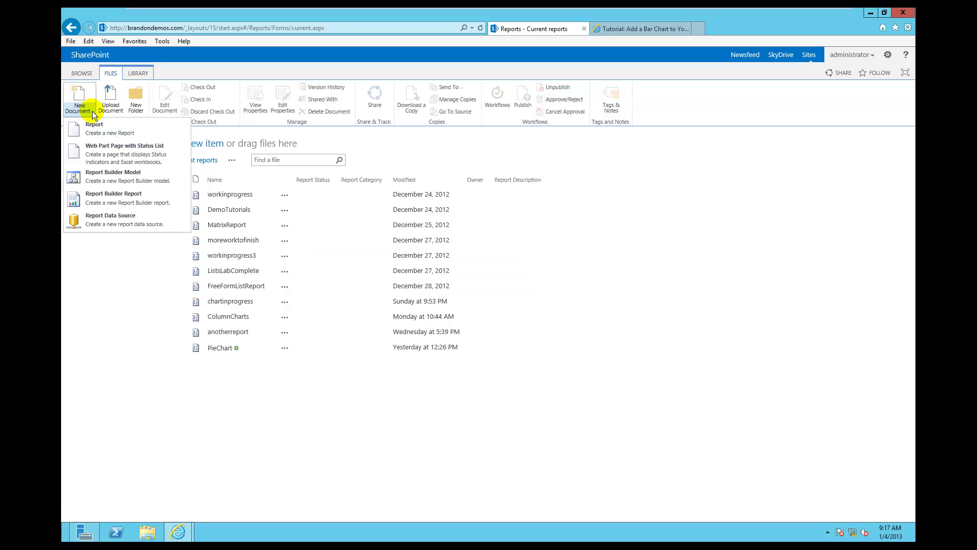
left_click(103, 198)
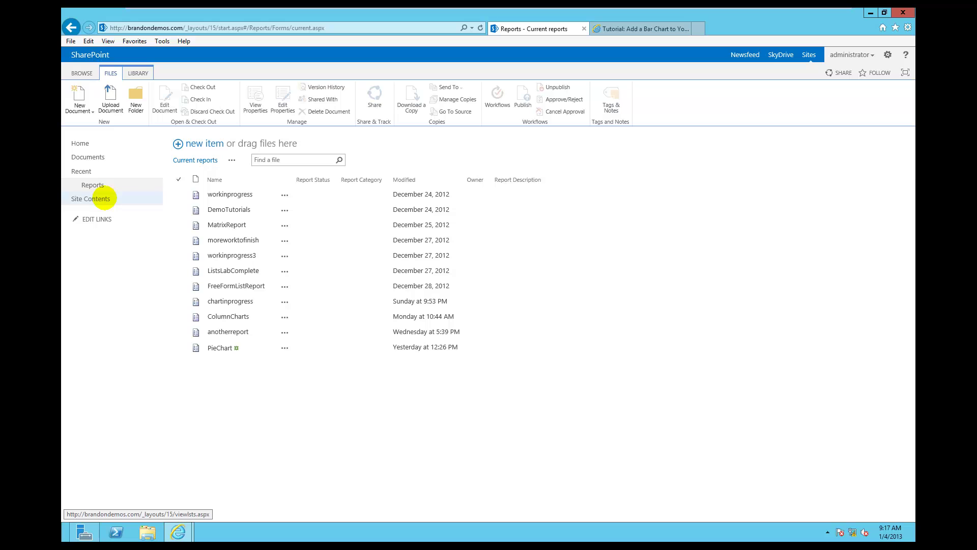
left_click(183, 531)
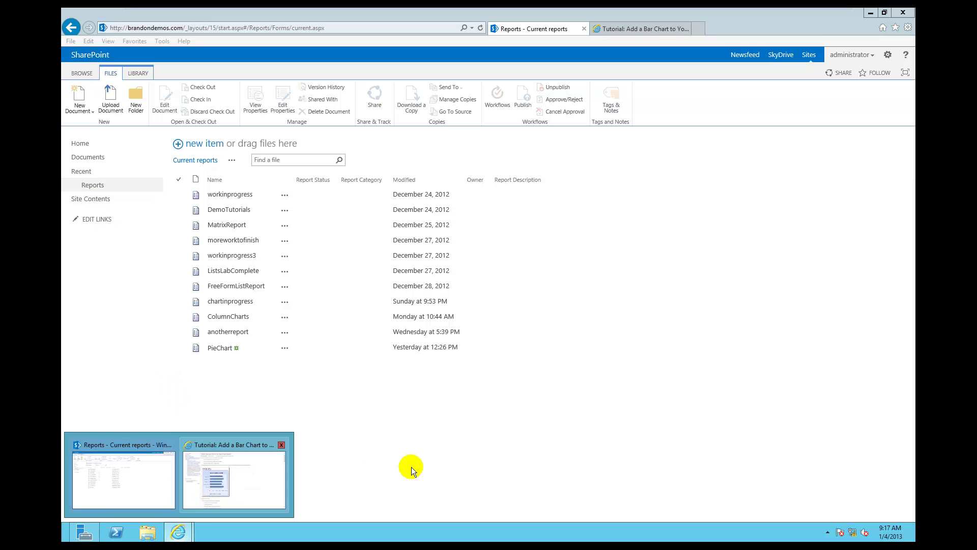
left_click(443, 484)
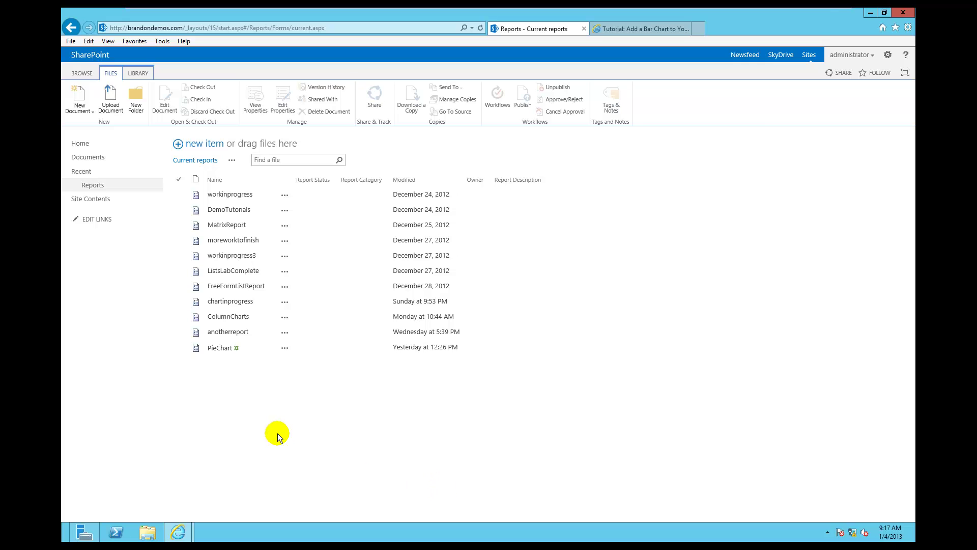
left_click(885, 13)
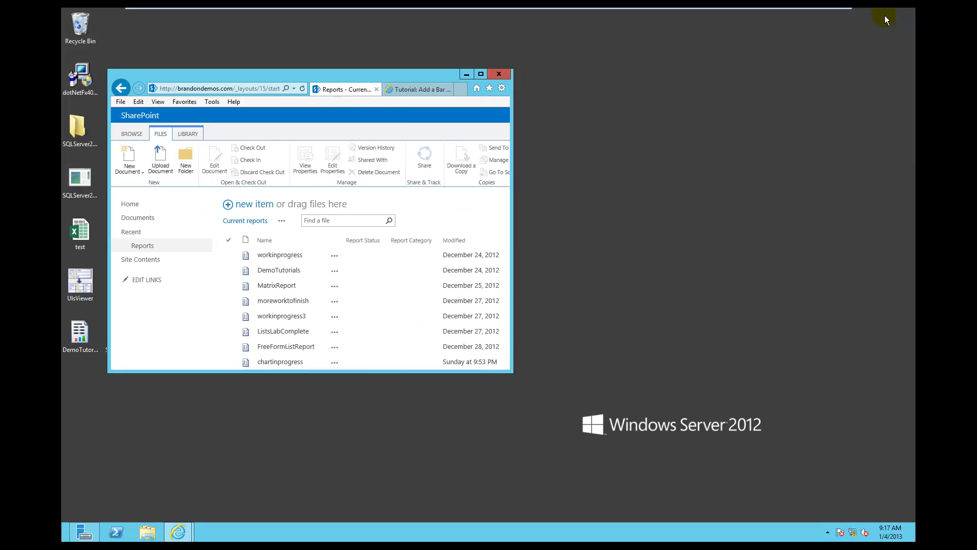
left_click(480, 74)
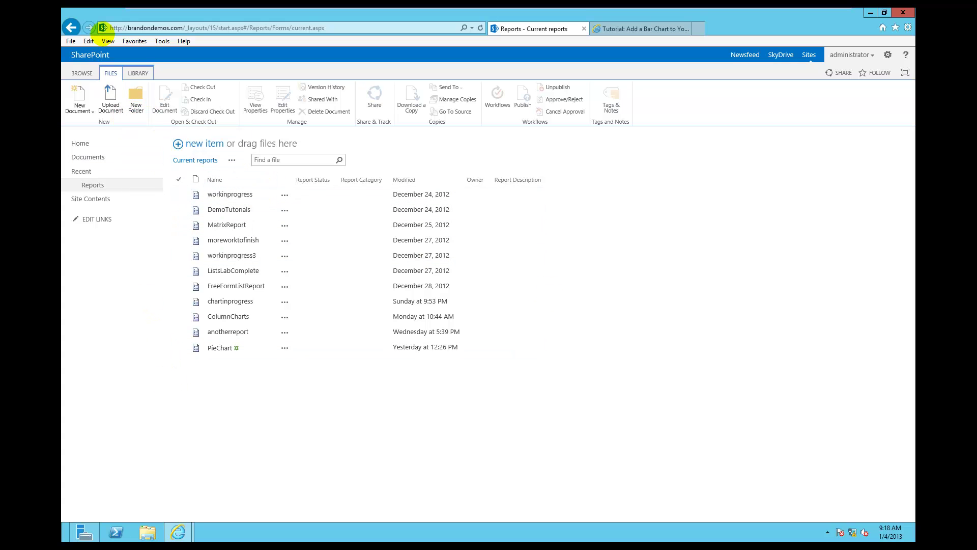
Reload the brandondemos.com page and reopen the Reports library.
left_click(157, 29)
key("Return")
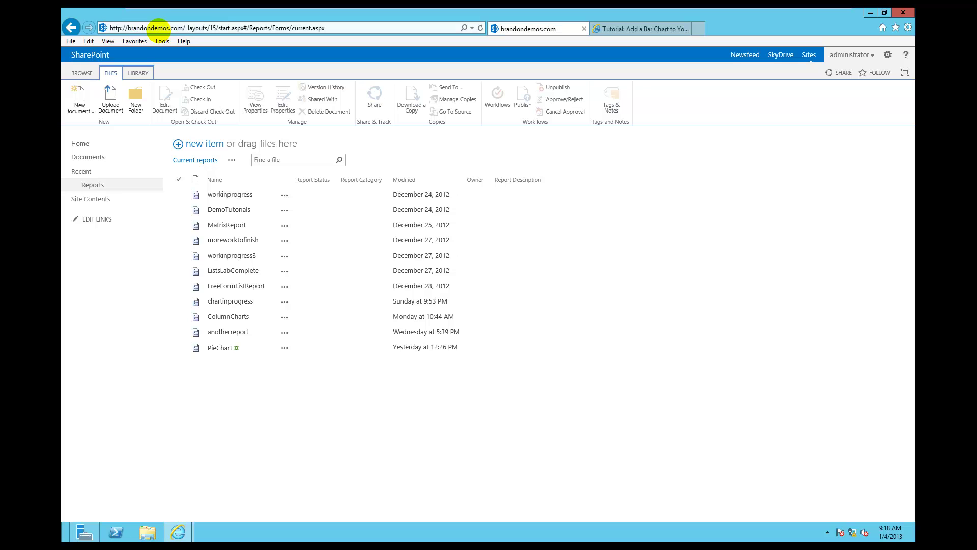
left_click(99, 190)
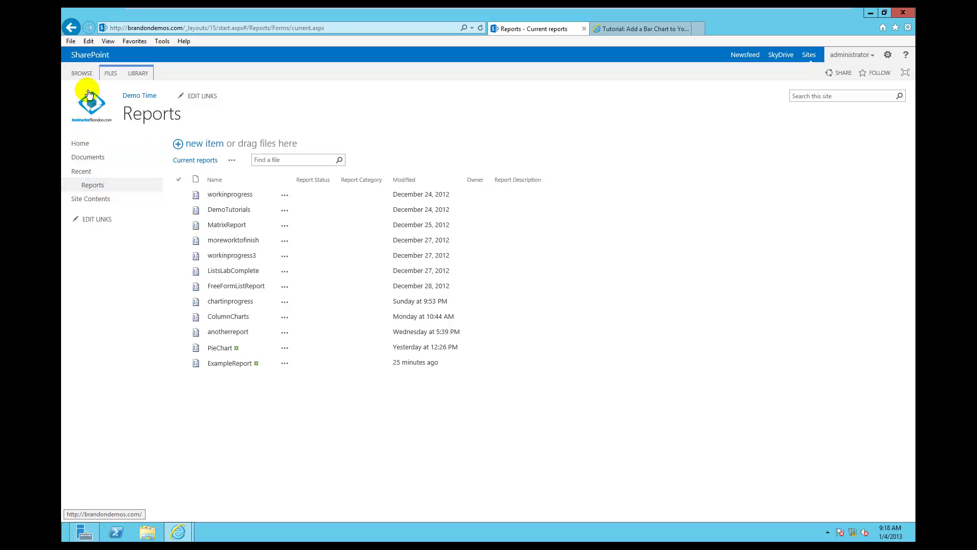
Create a new Report Builder report in the Reports library and open the Report Builder application.
left_click(105, 75)
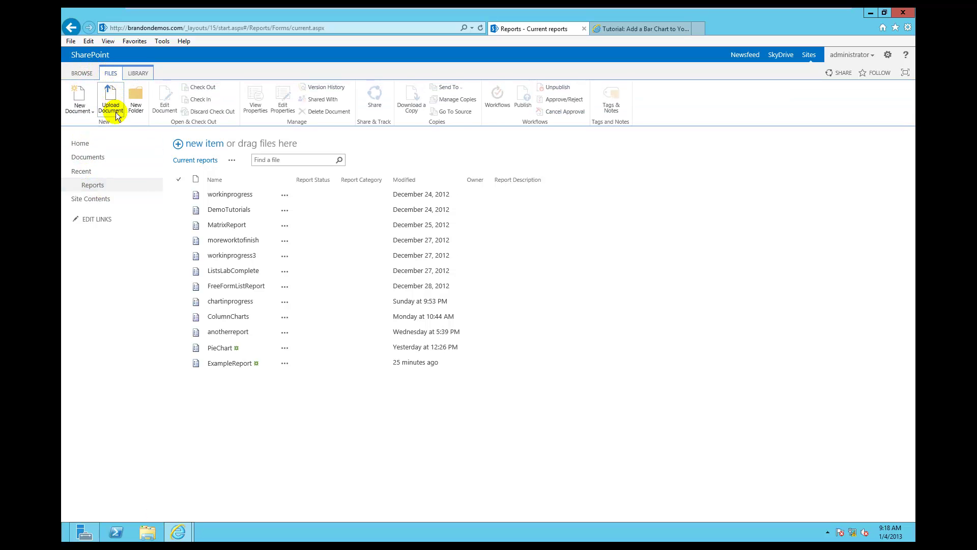
left_click(84, 110)
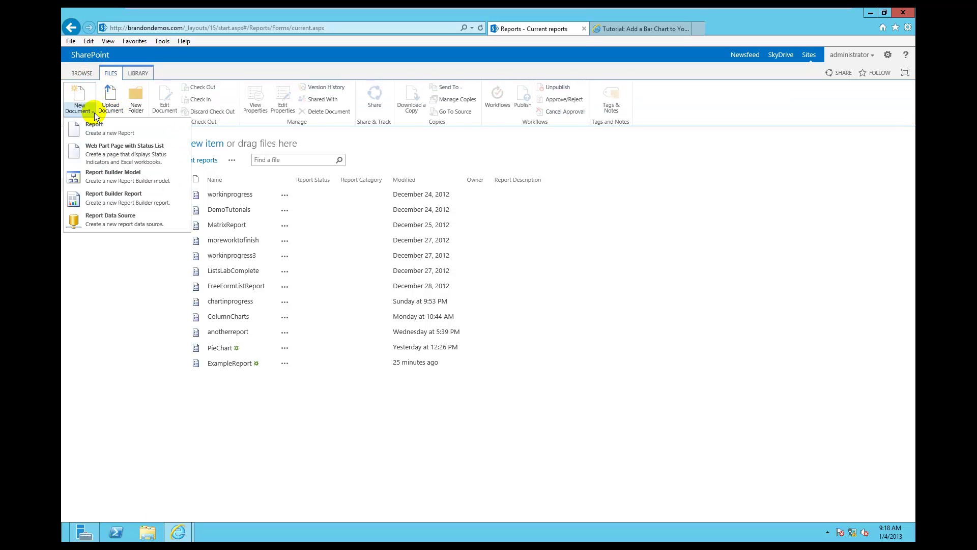
left_click(99, 197)
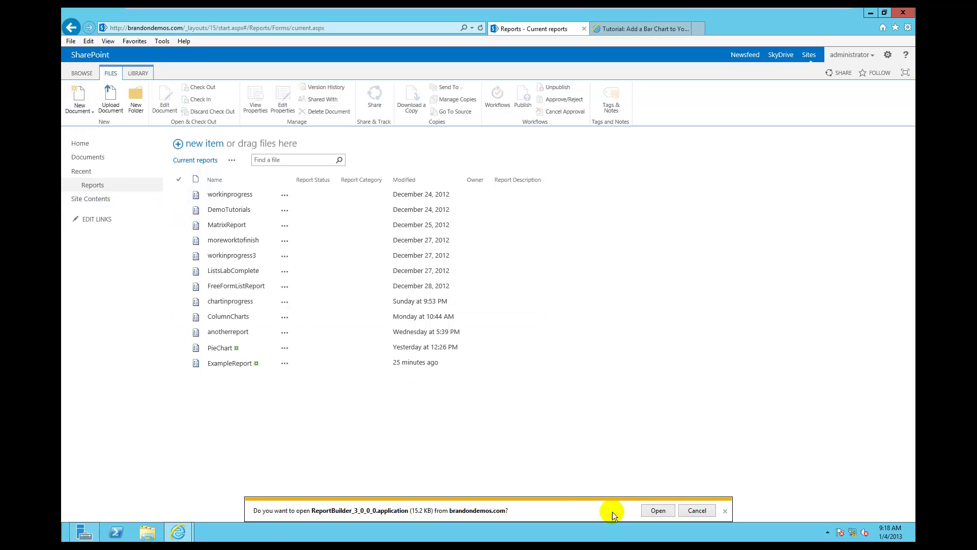
left_click(648, 510)
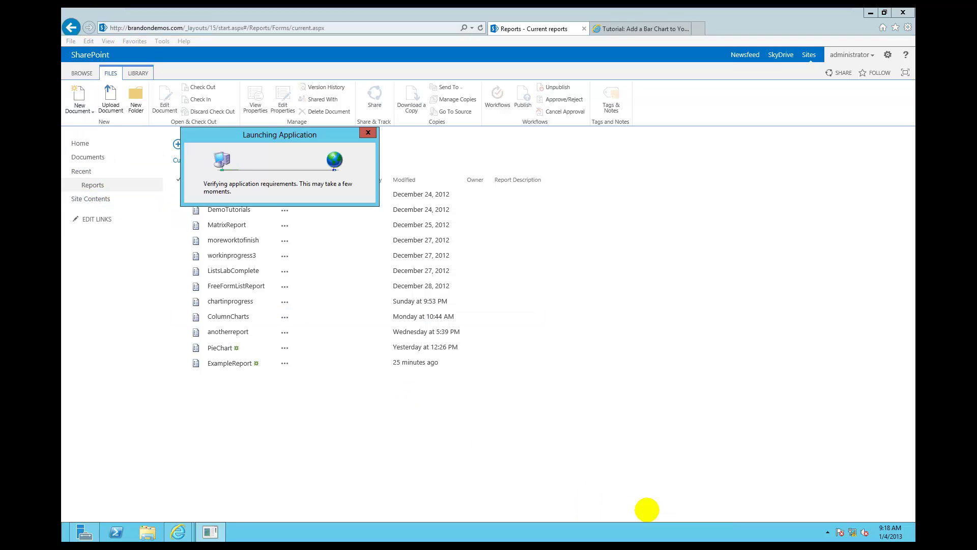
left_click(507, 278)
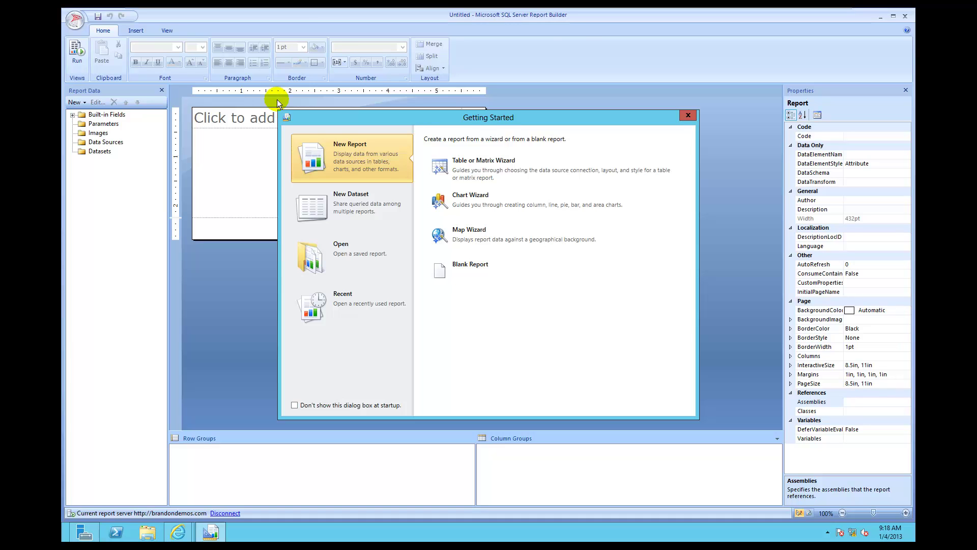
Start the Chart Wizard and choose to create a dataset for the new chart.
left_click(560, 204)
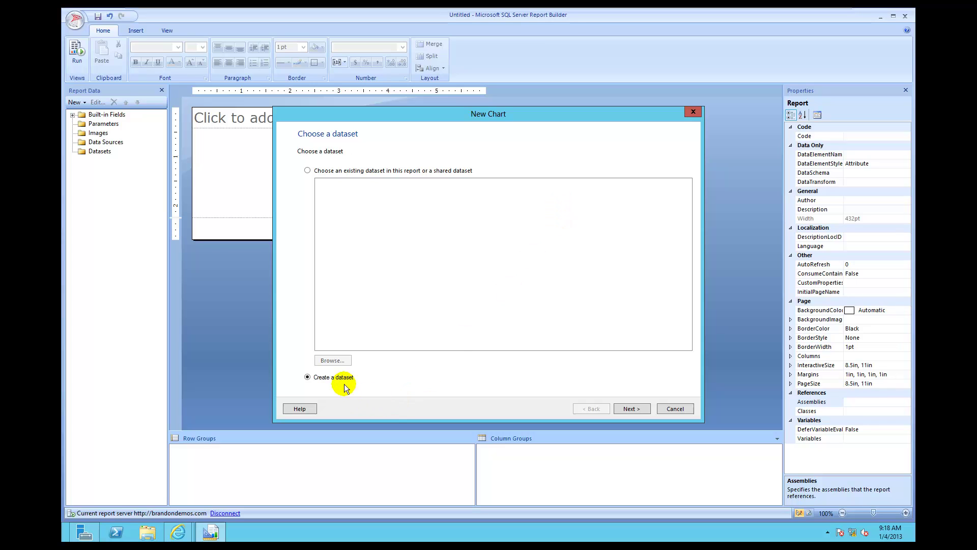
left_click(630, 408)
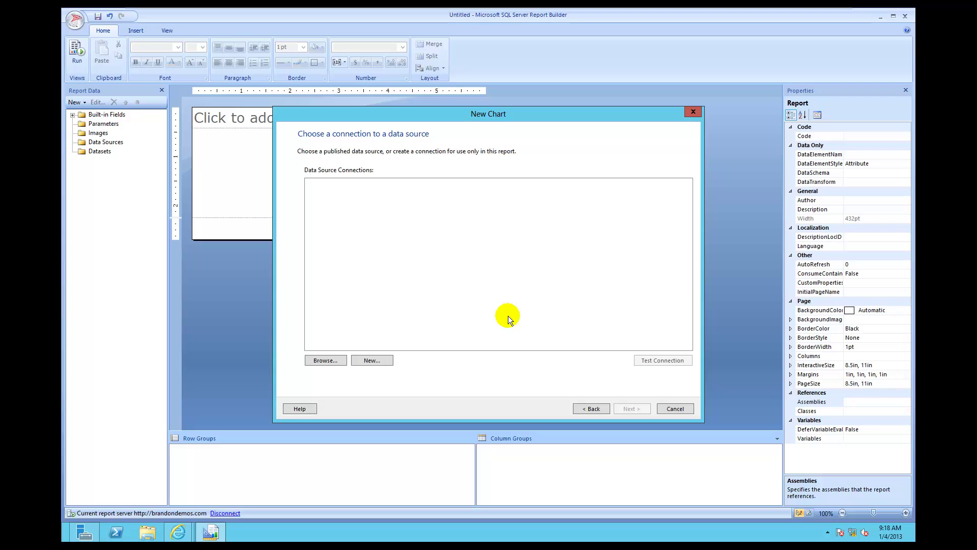
Add a new data source connection for the chart and name it AdventureWorks2012DS.
left_click(377, 360)
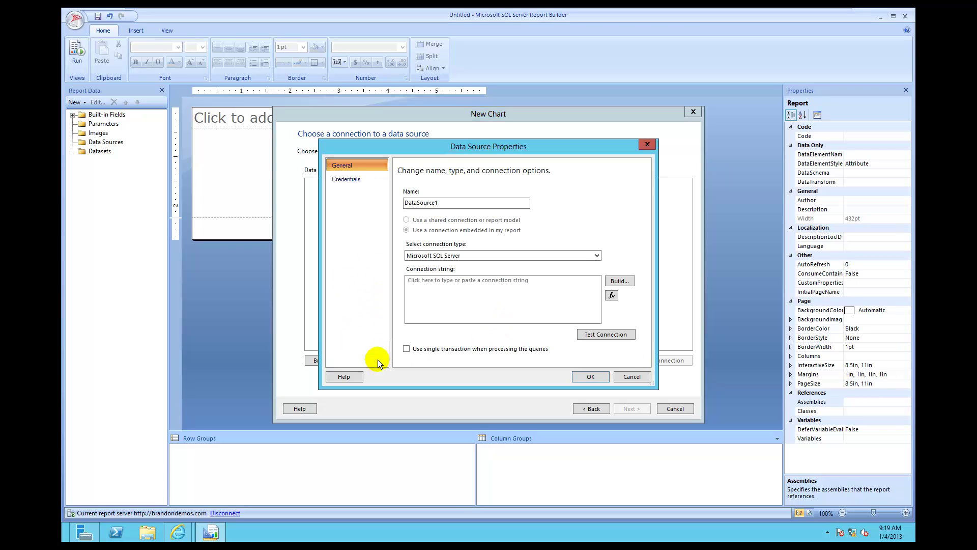
double_click(442, 203)
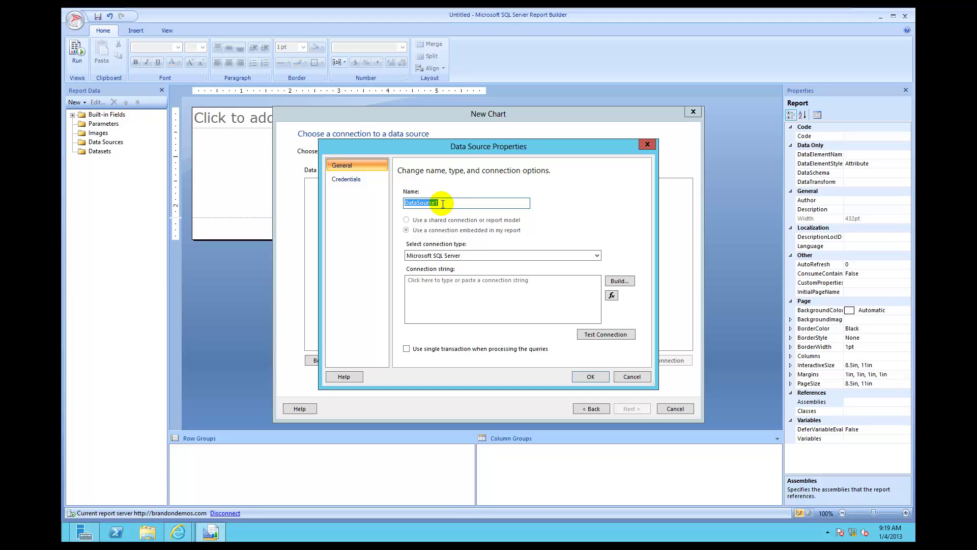
key("BackSpace")
type("Adventore")
type("ureWor")
type("2012")
type("DS")
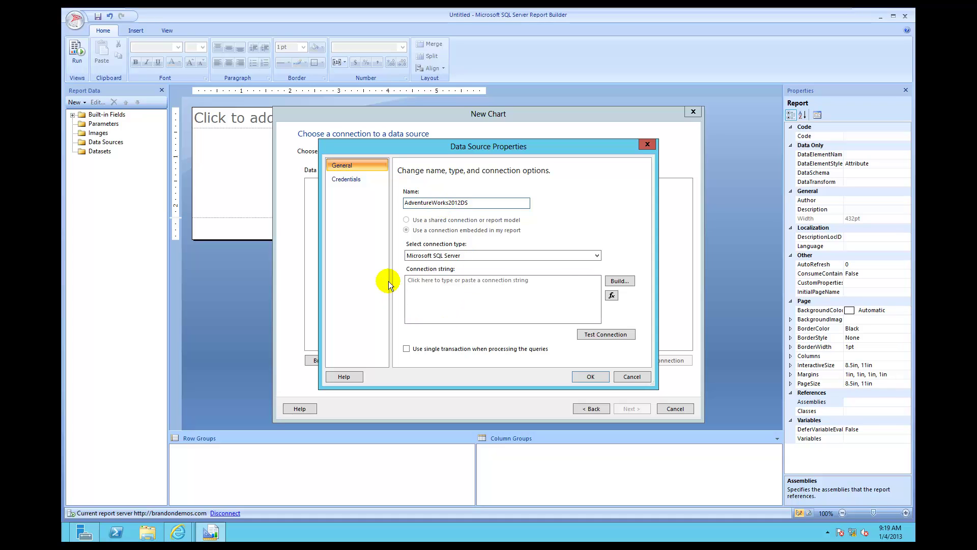
Build the data source's connection string with server localhost and database AdventureWorks2012.
left_click(619, 281)
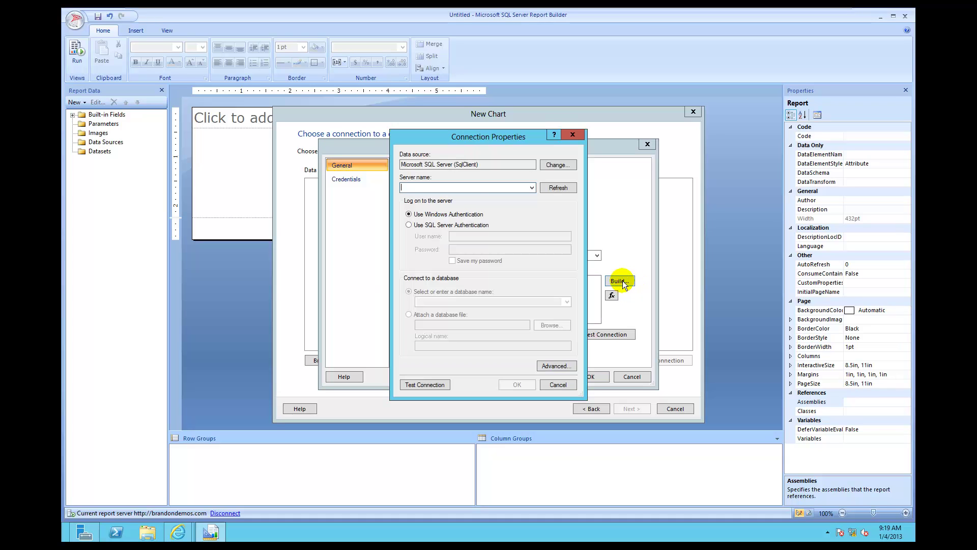
left_click(450, 186)
type("localhost")
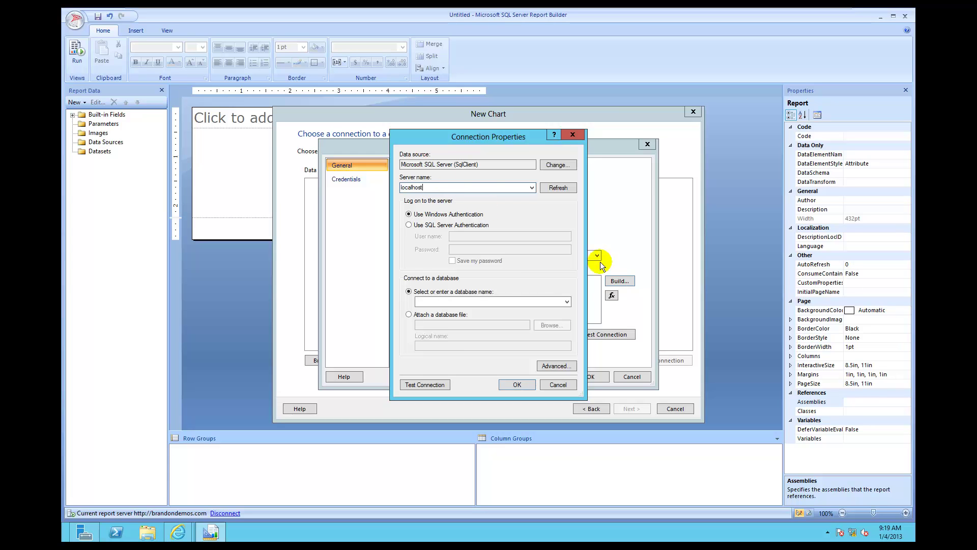
left_click(566, 302)
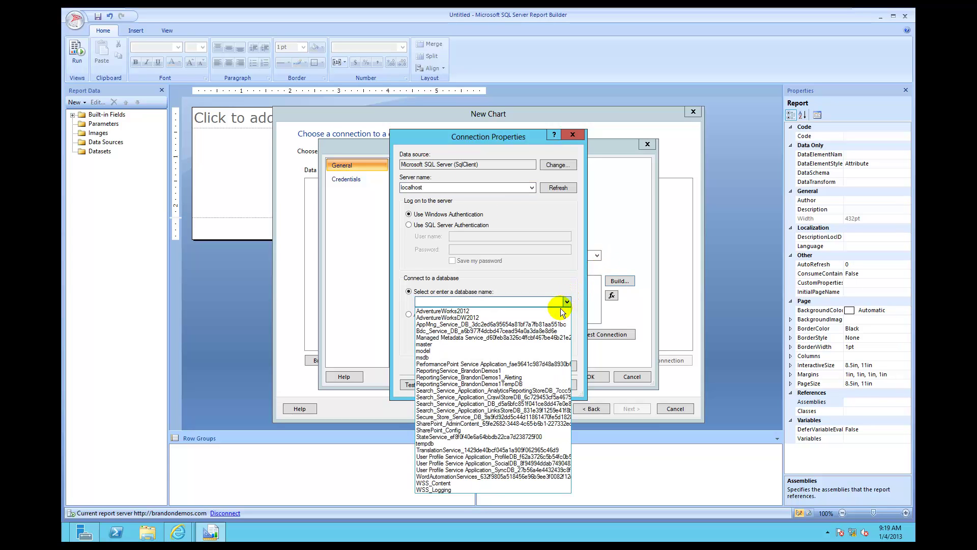
left_click(561, 311)
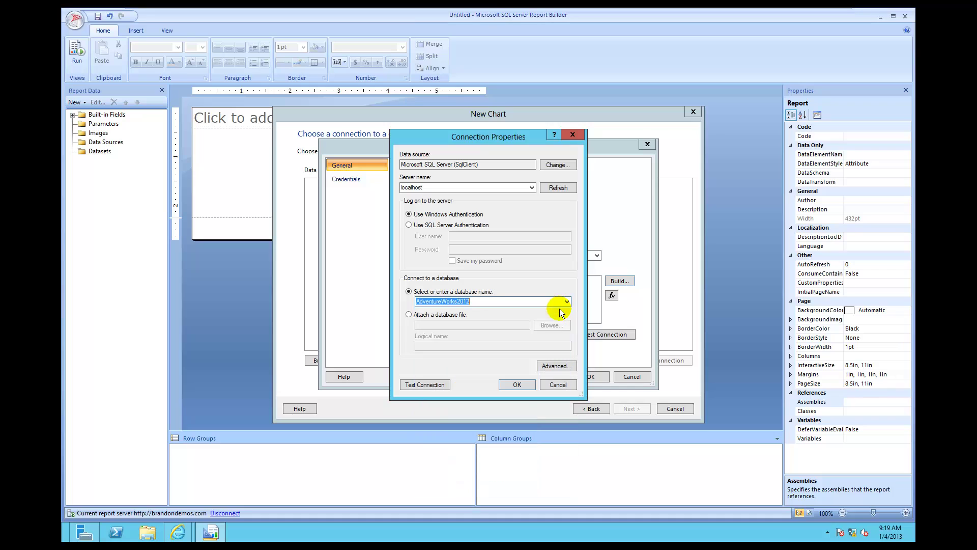
left_click(521, 384)
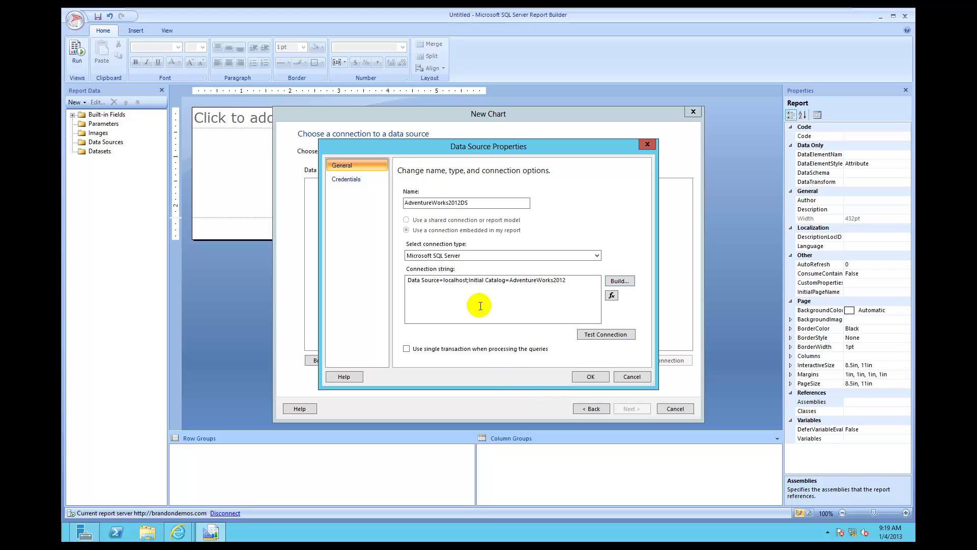
Set the data source credentials to a specified user name and password, and enter the account's user name.
left_click(345, 181)
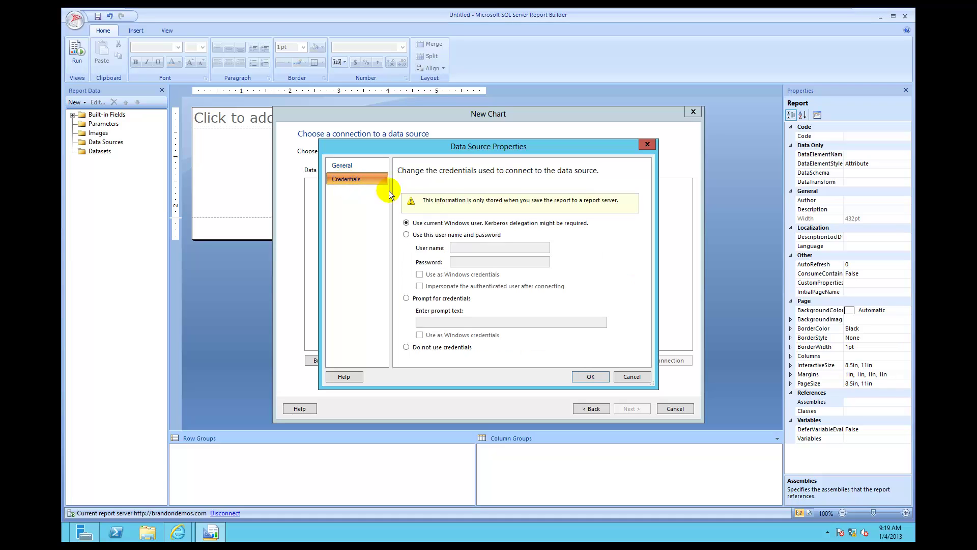
left_click(407, 236)
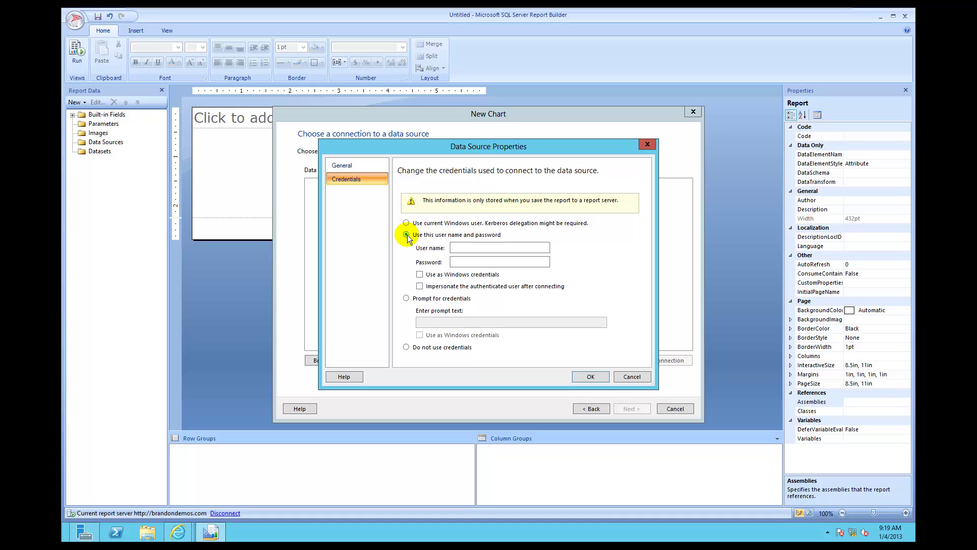
left_click(530, 249)
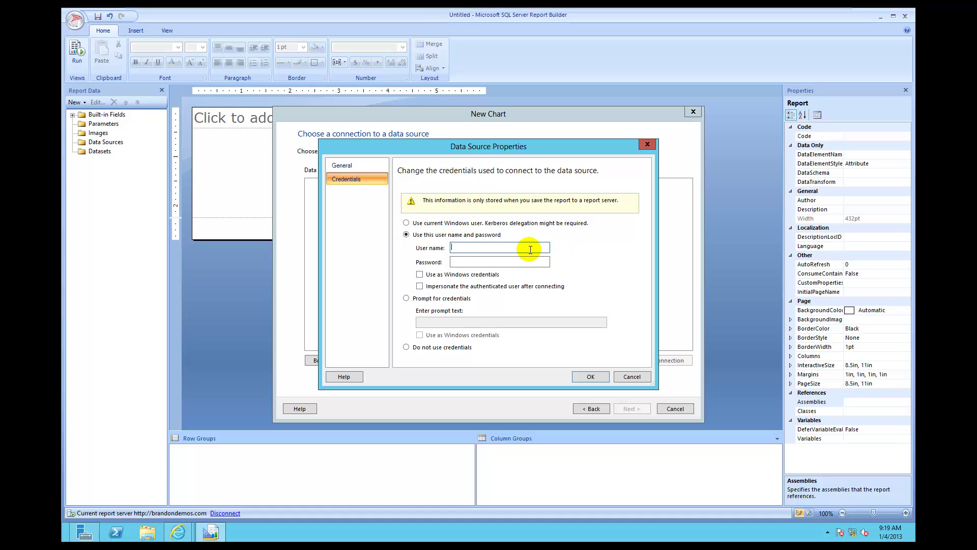
type("bbrand")
key("BackSpace")
key("BackSpace")
key("BackSpace")
key("BackSpace")
key("BackSpace")
type("randondemos.com\\biman")
key("Tab")
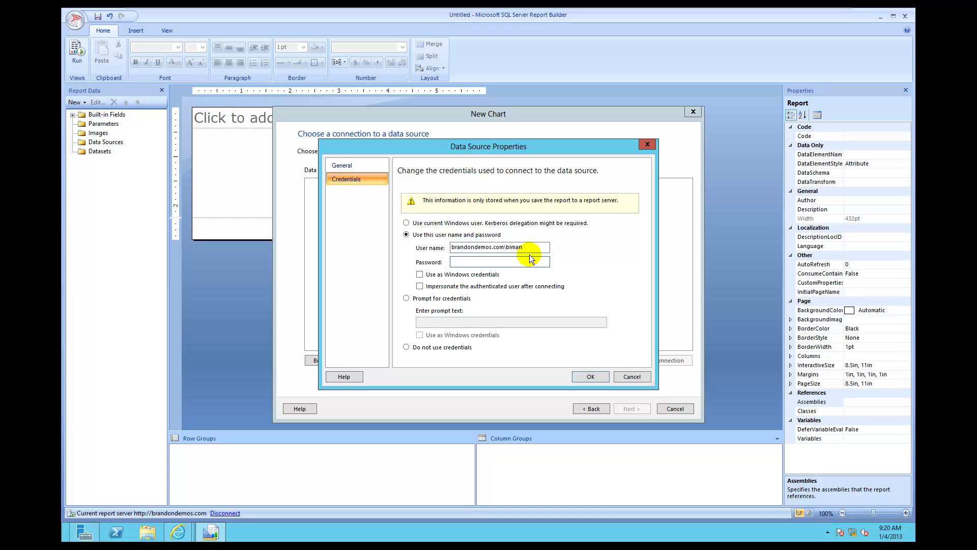
Enter the account password, enable its use as Windows credentials, and confirm the data source.
type("••••••••")
left_click(420, 275)
left_click(590, 376)
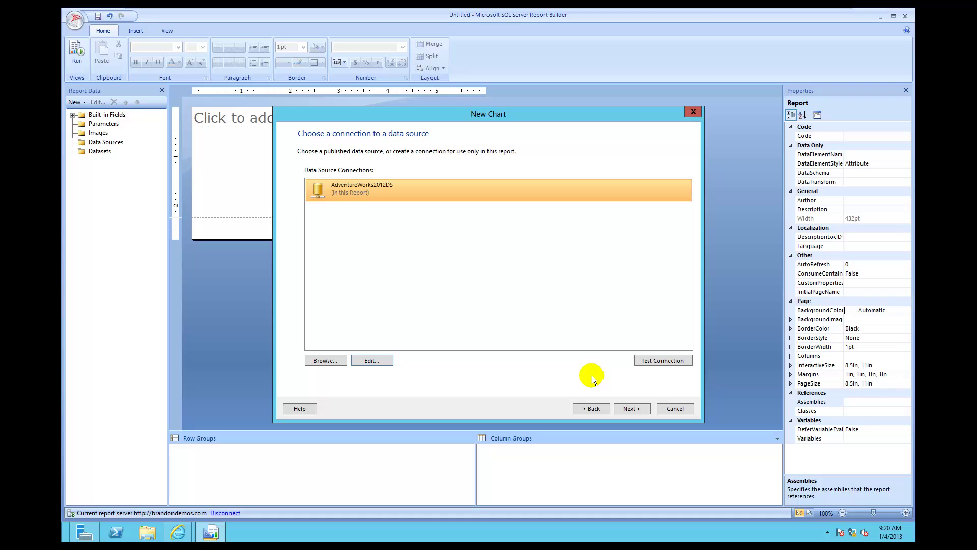
Continue with the AdventureWorks2012DS connection and change the query designer to text editing.
left_click(634, 406)
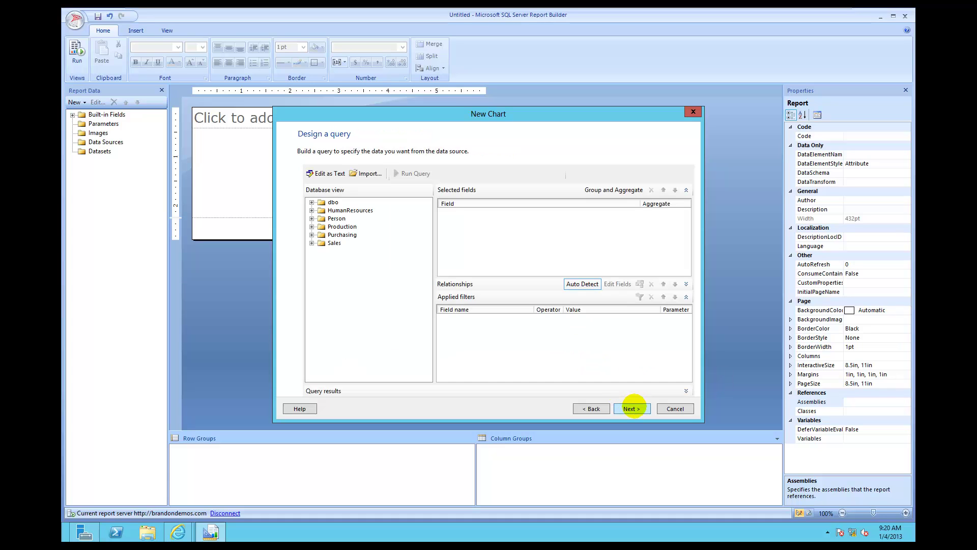
left_click(329, 174)
left_click(337, 204)
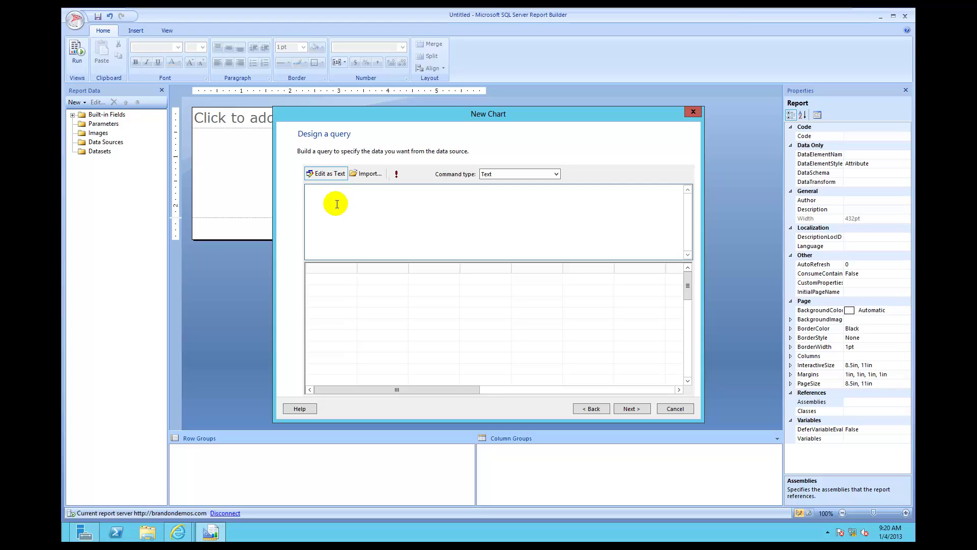
Switch to the bar chart tutorial in Internet Explorer and copy its sample SELECT/UNION query, allowing the page clipboard access.
mouse_move(222, 535)
mouse_move(178, 532)
left_click(237, 484)
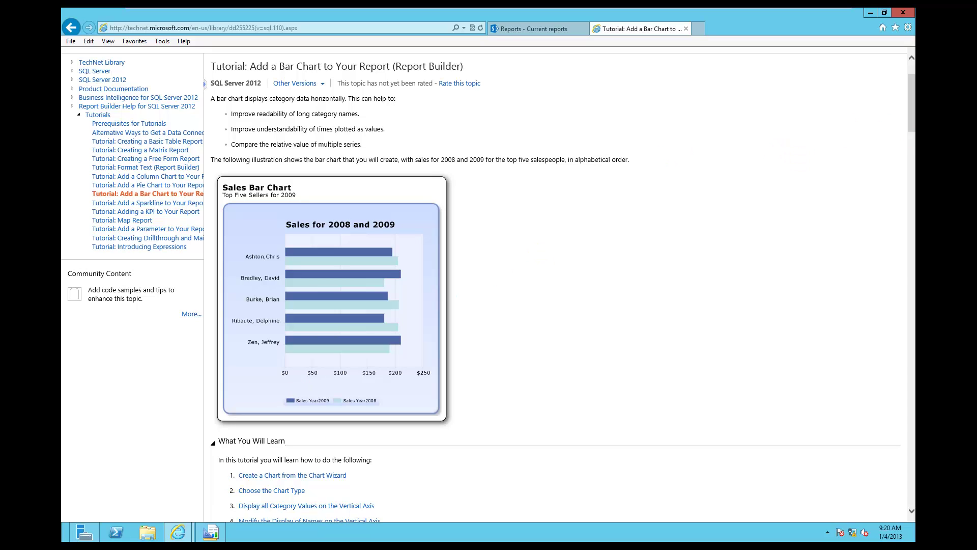
left_click(912, 104)
left_click_drag(912, 105, 910, 212)
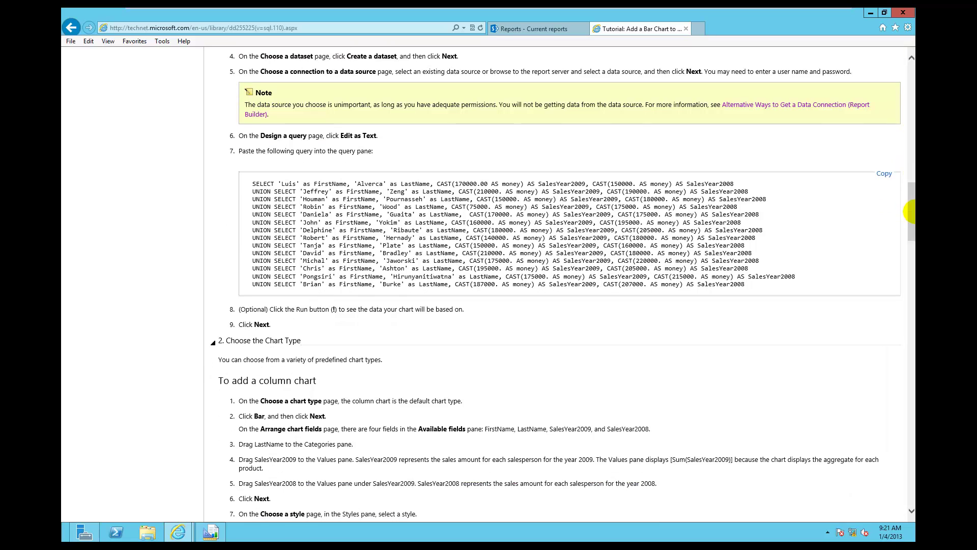
left_click(882, 175)
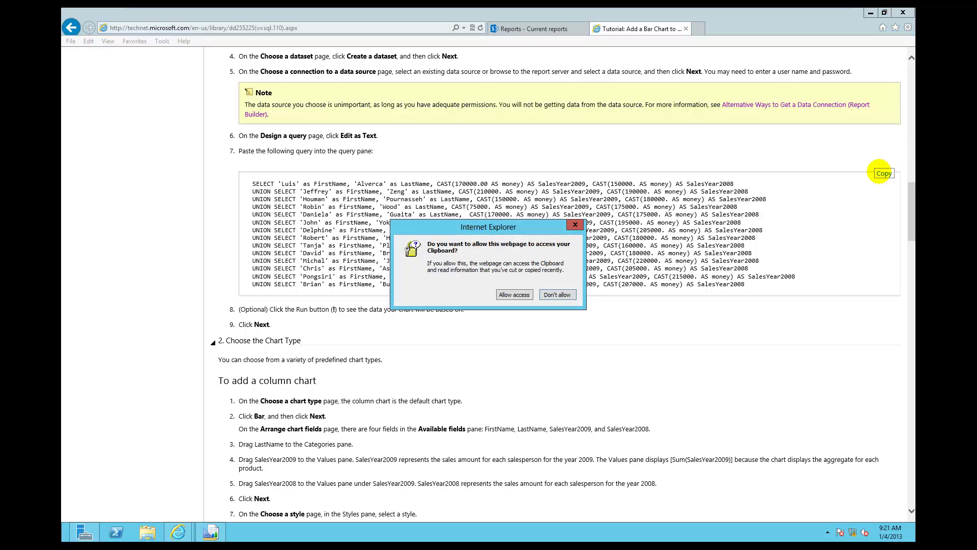
left_click(514, 295)
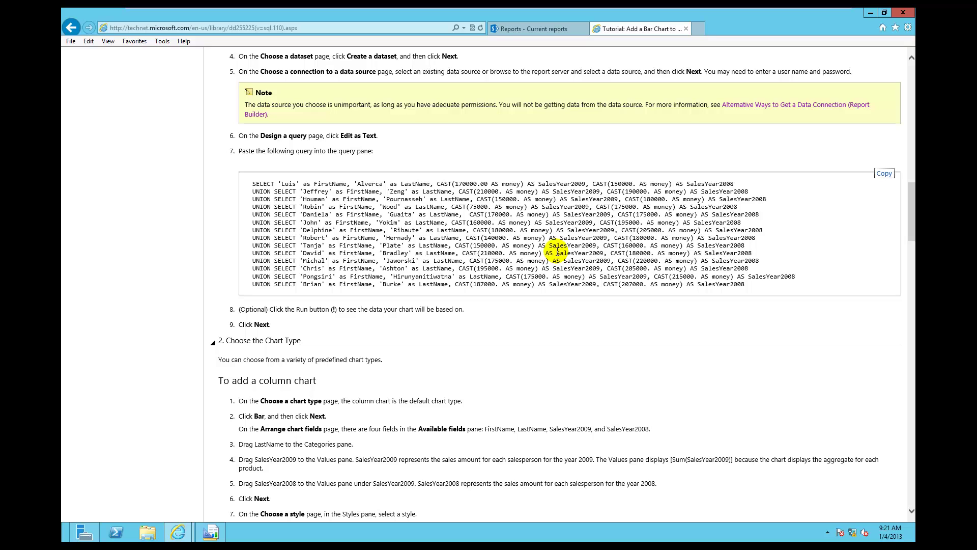
left_click(884, 174)
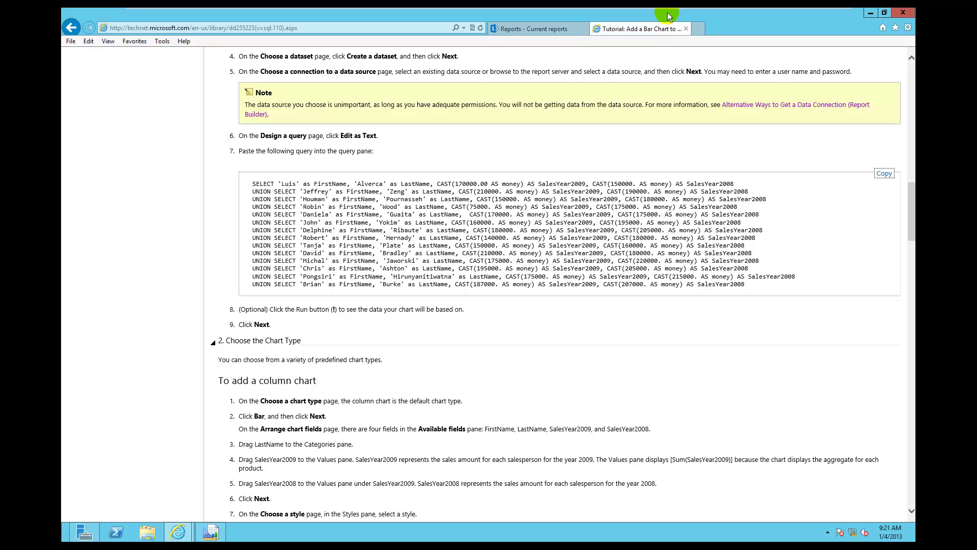
Return to Report Builder, paste the copied query into the query designer, and run it.
left_click(561, 31)
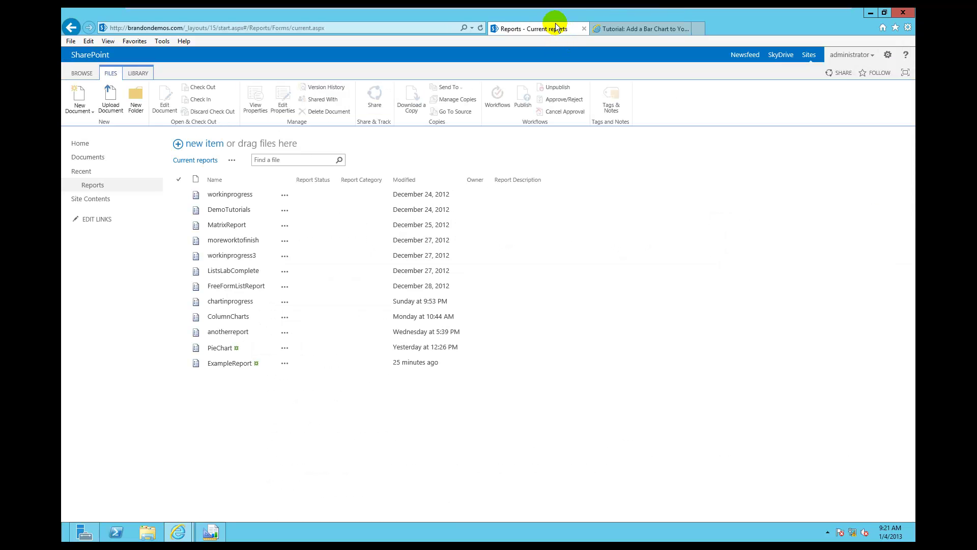
left_click(210, 532)
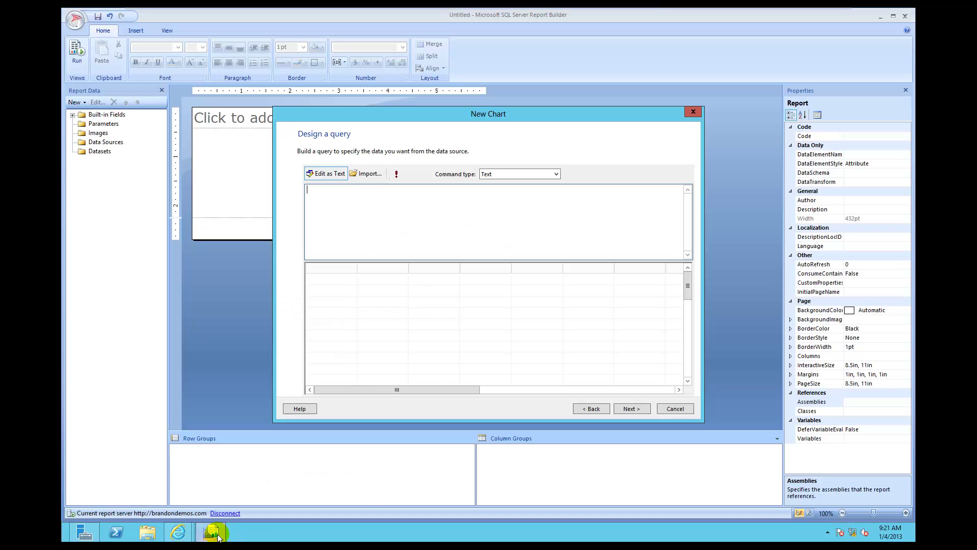
left_click(319, 198)
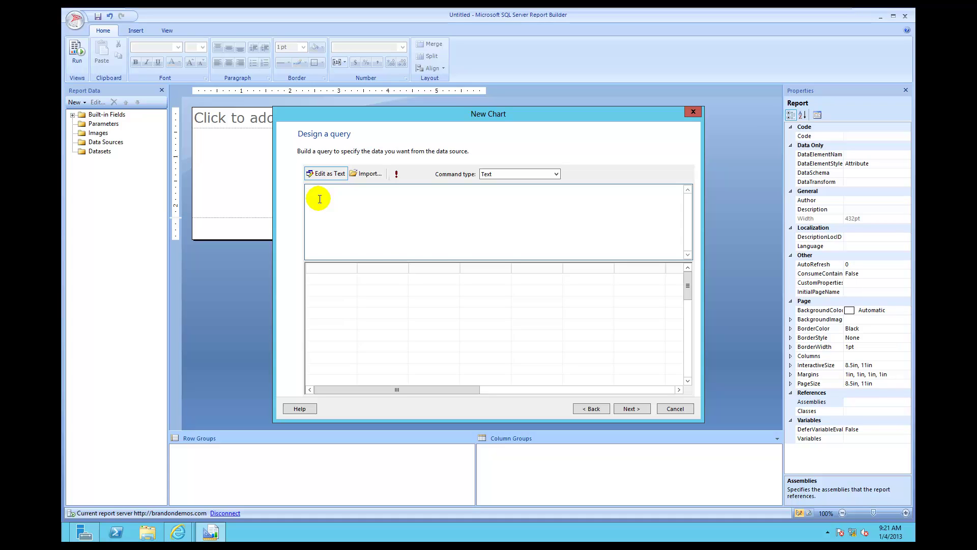
key("ctrl+v")
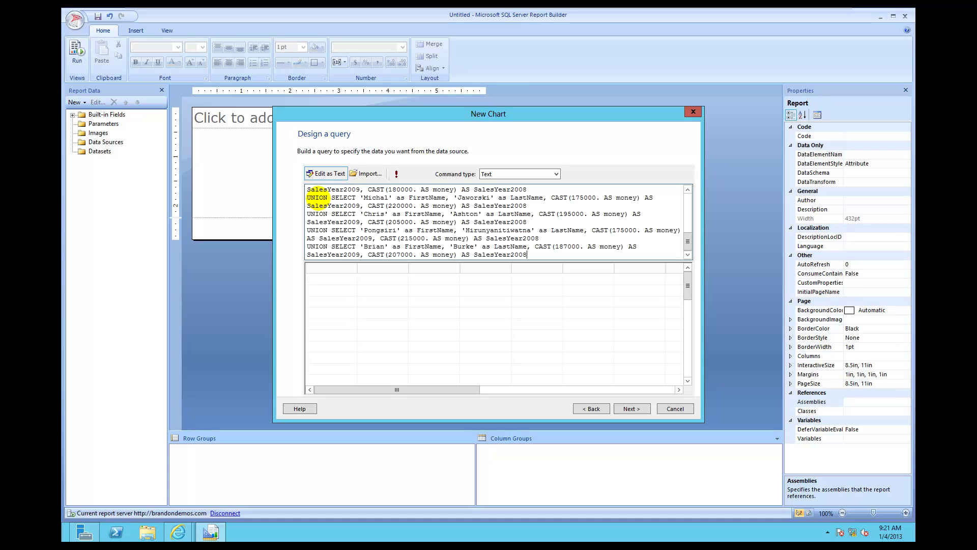
left_click(396, 175)
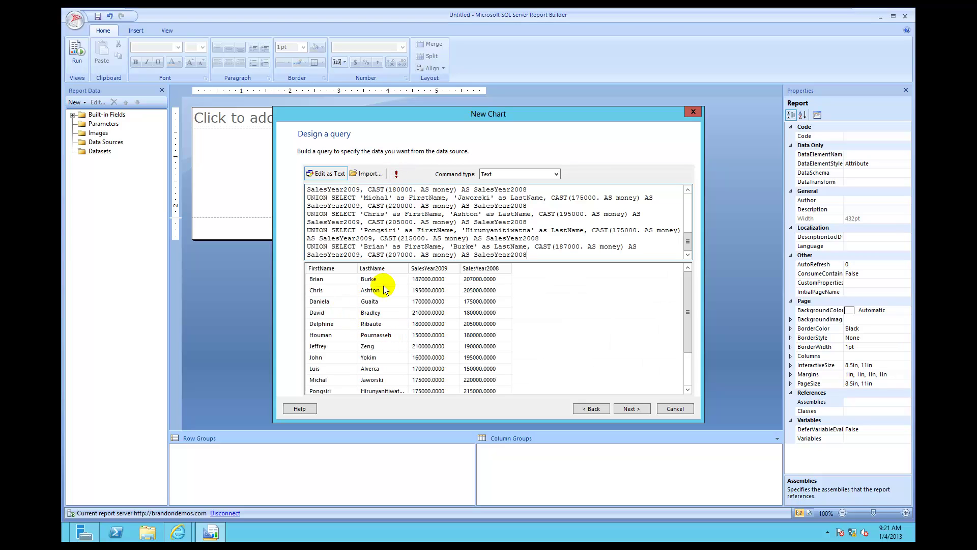
Continue from the query design and choose Bar as the chart type.
left_click(635, 408)
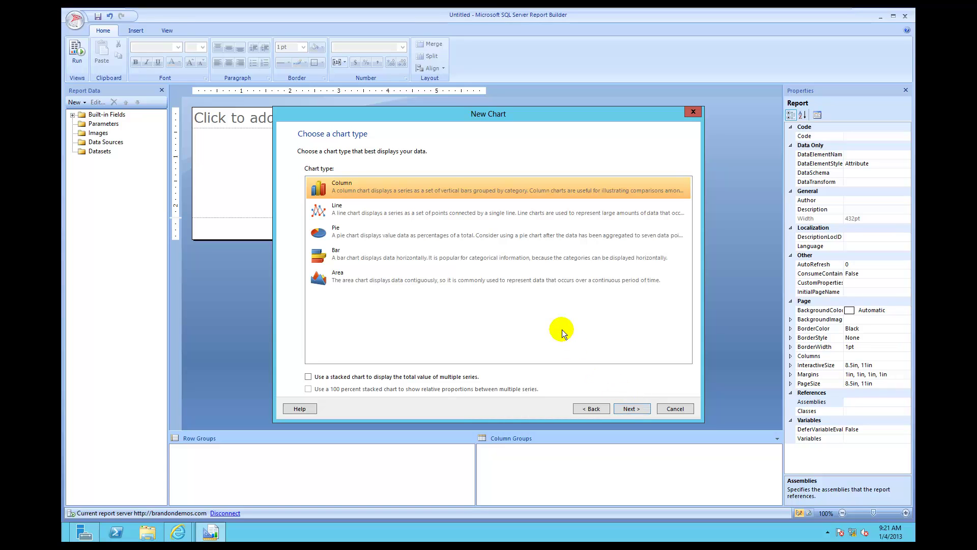
left_click(452, 260)
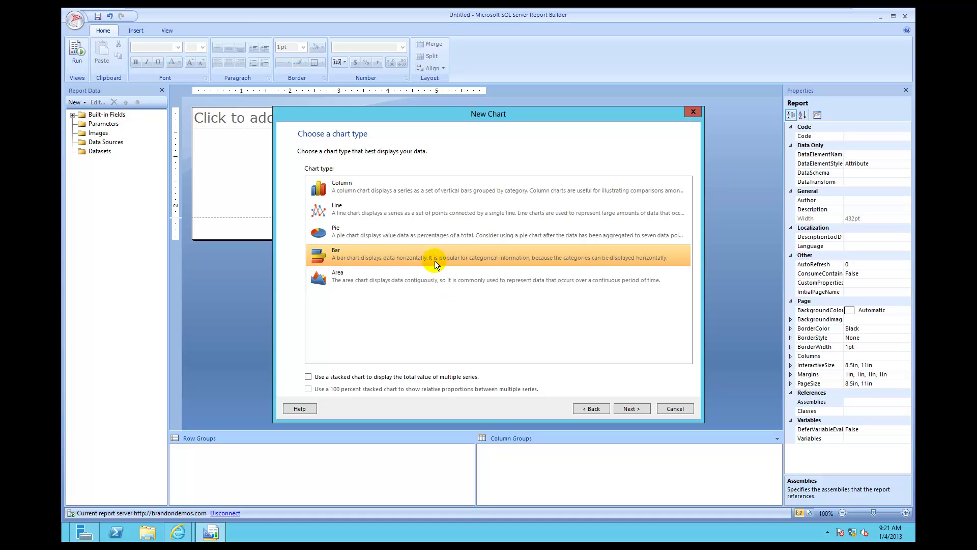
left_click(632, 409)
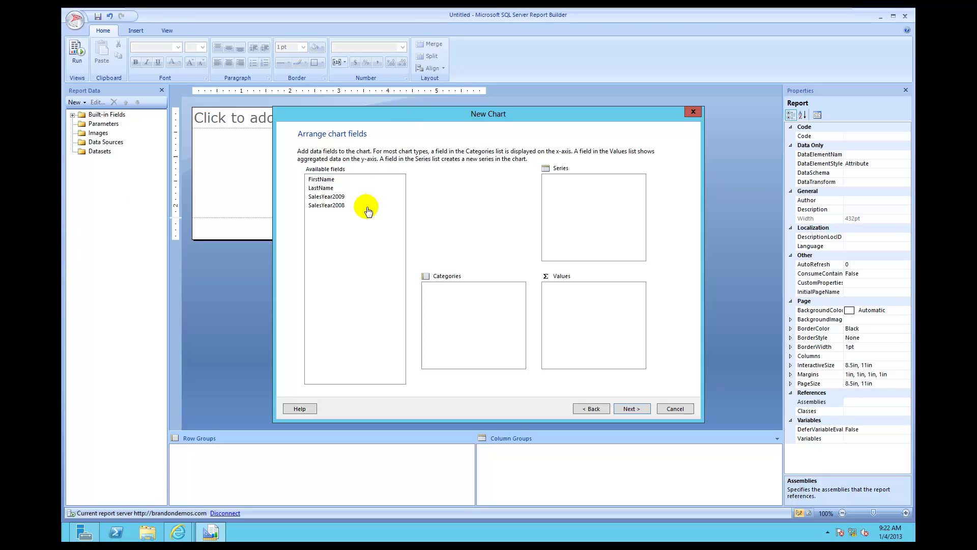
Assign the LastName field to the chart's categories and SalesYear2009 to its values.
left_click(325, 189)
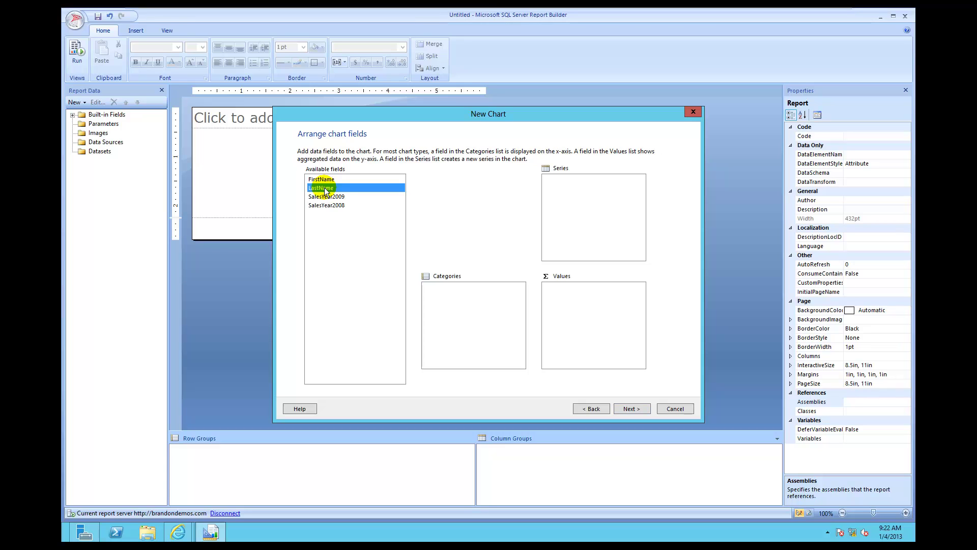
left_click_drag(325, 191, 488, 291)
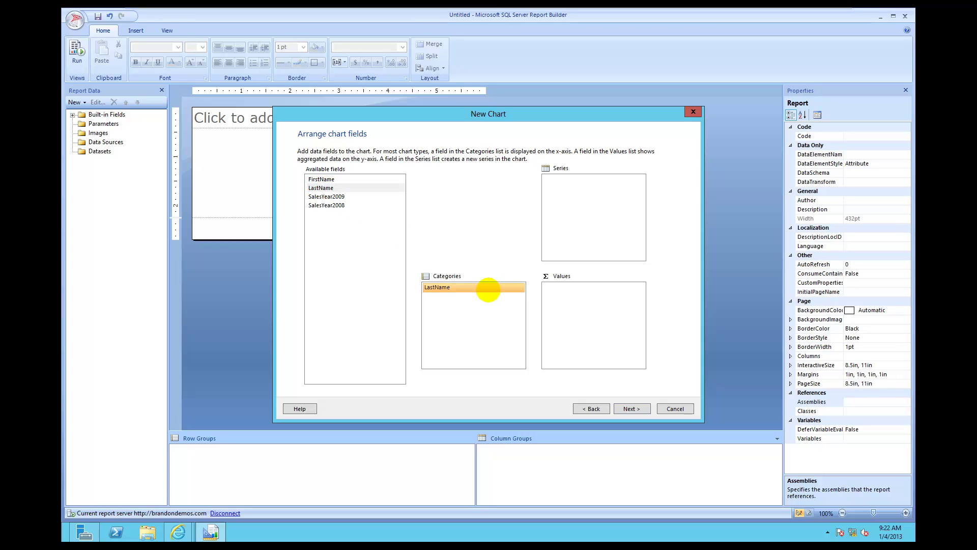
left_click(340, 199)
left_click_drag(339, 201, 559, 292)
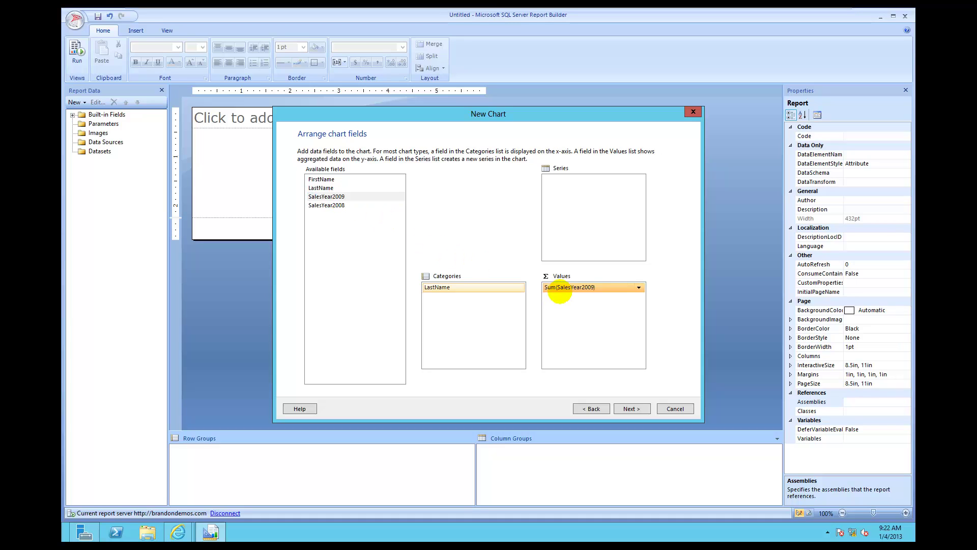
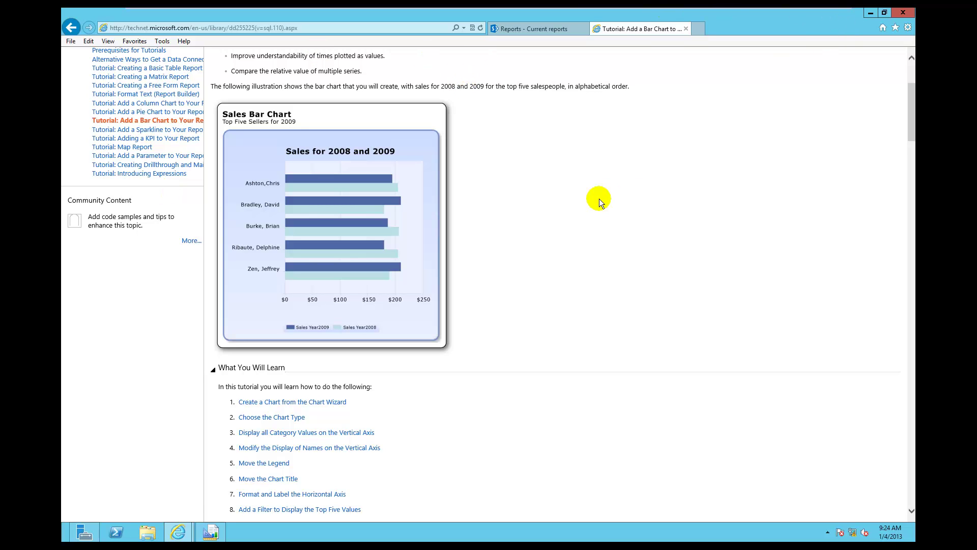
Back in Report Builder, finish the chart wizard with the Ocean style and enlarge the chart to about 10.3 in wide and 6 in tall.
left_click(213, 534)
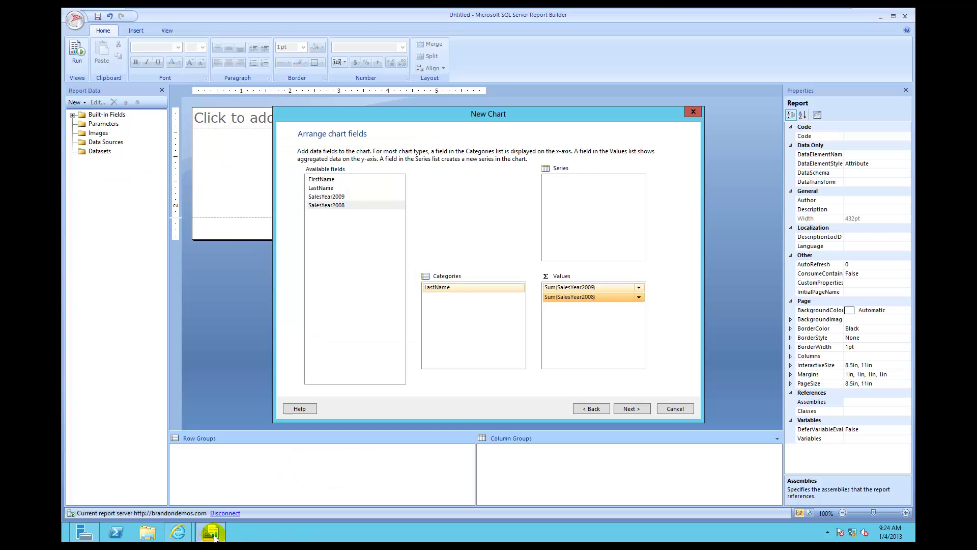
left_click(624, 407)
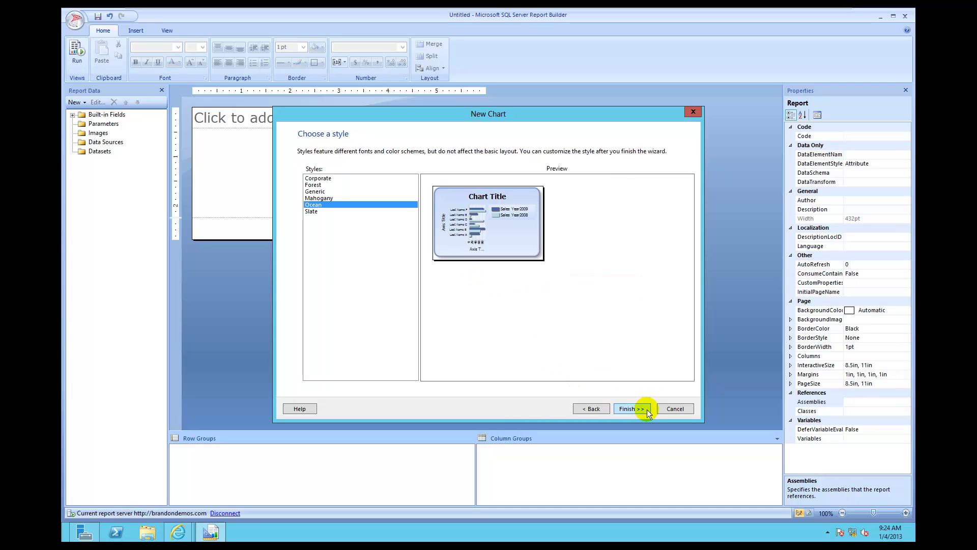
left_click(640, 409)
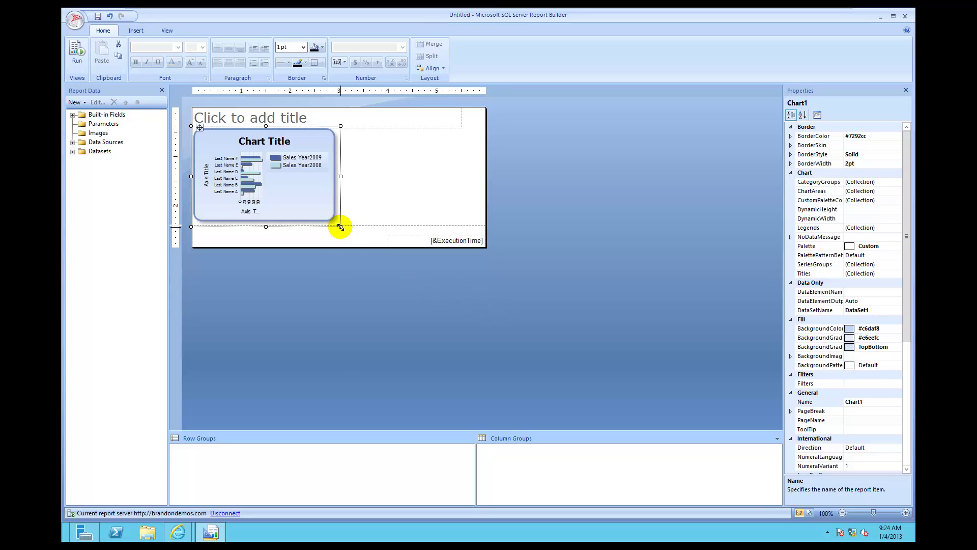
left_click_drag(340, 226, 430, 285)
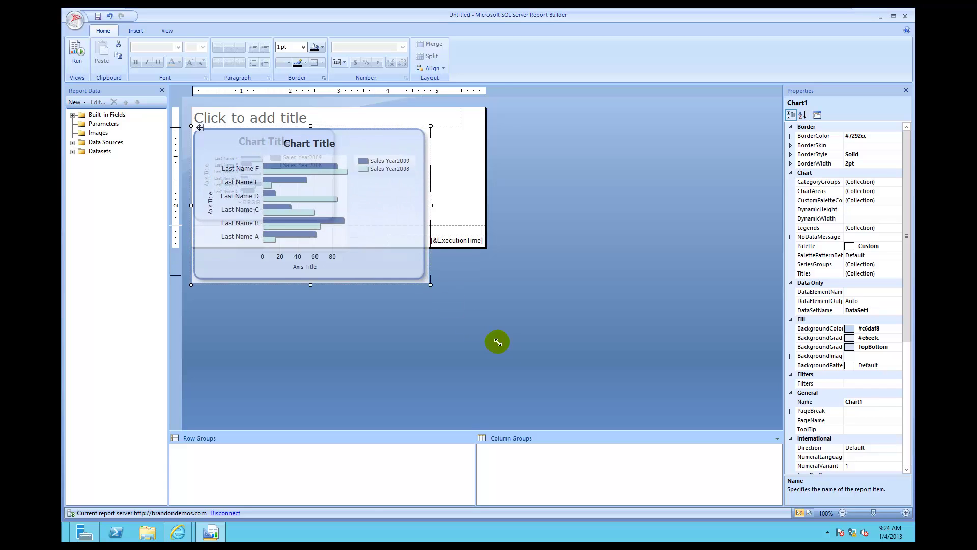
left_click_drag(497, 342, 699, 423)
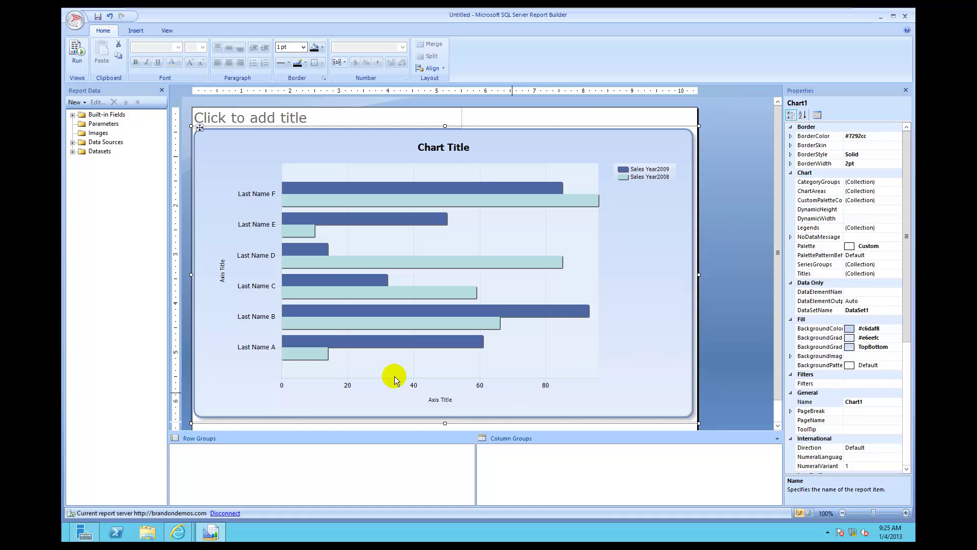
Run the report to check the last-name labels on the vertical axis, and return to the design view.
left_click(267, 349)
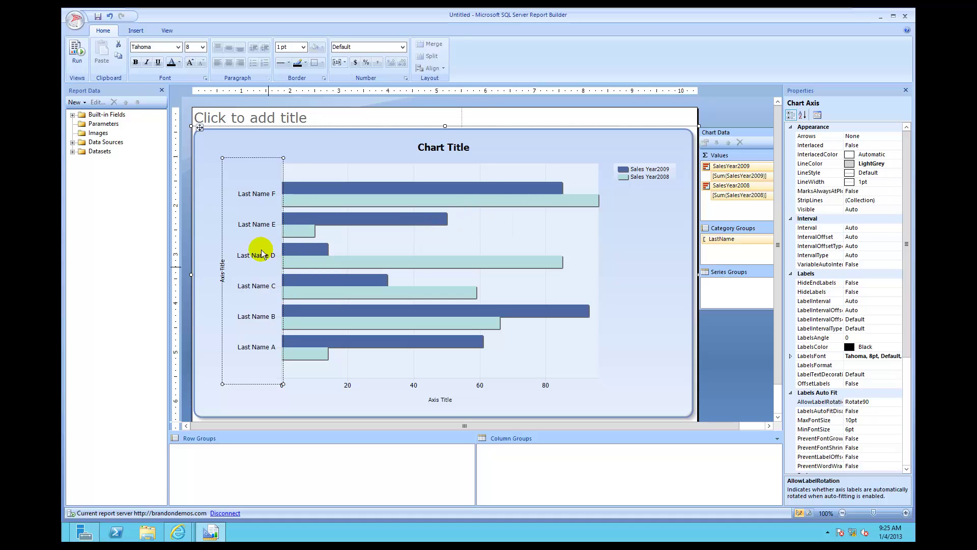
left_click(76, 52)
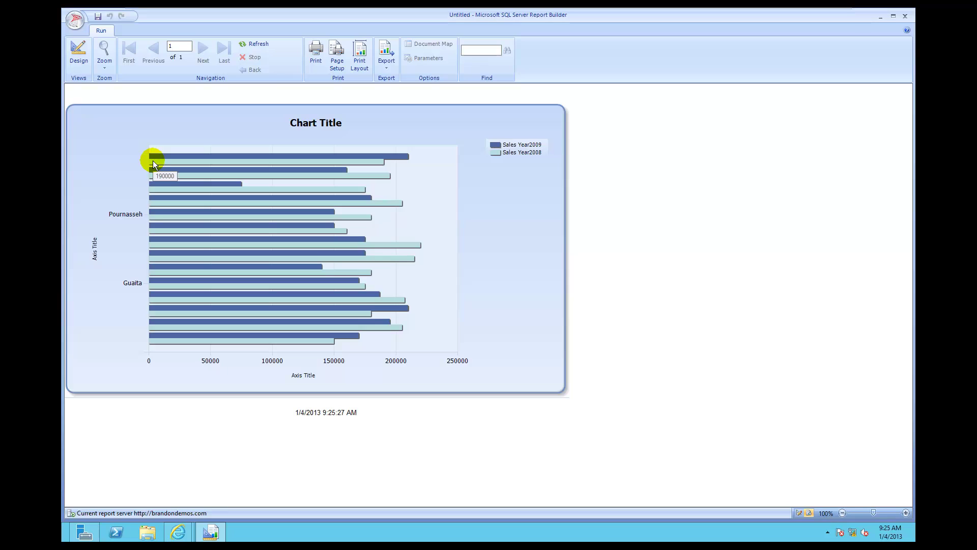
left_click(76, 61)
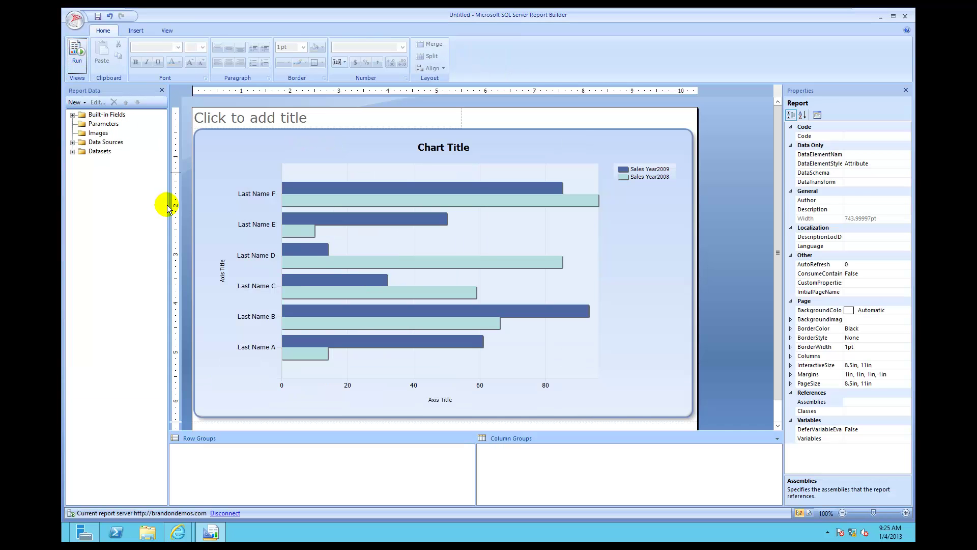
Set the interval of the chart's vertical axis to 1.
left_click(245, 194)
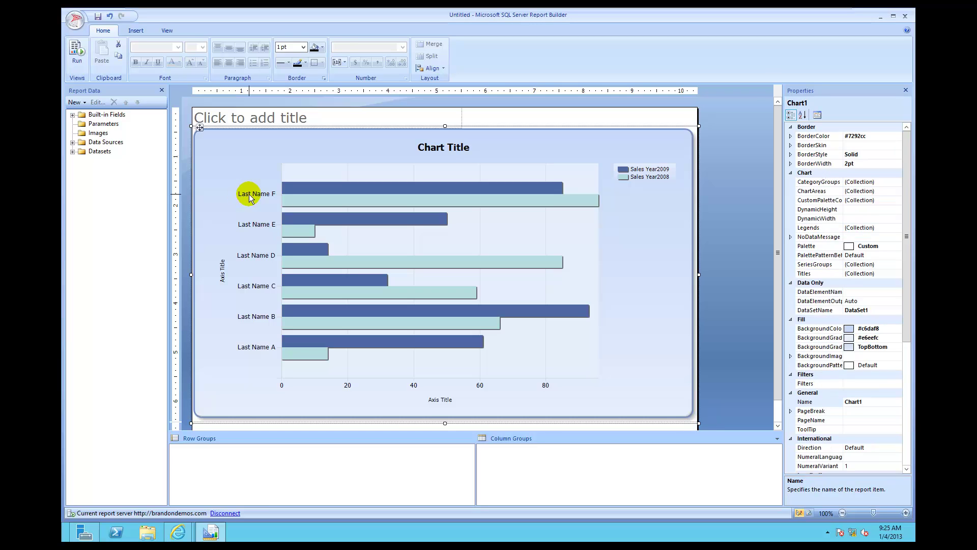
left_click(249, 194)
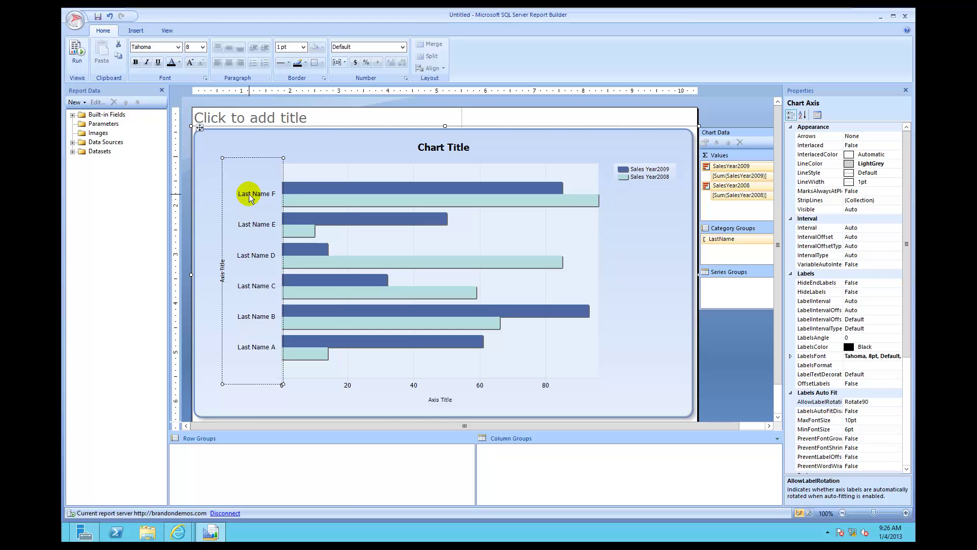
right_click(248, 194)
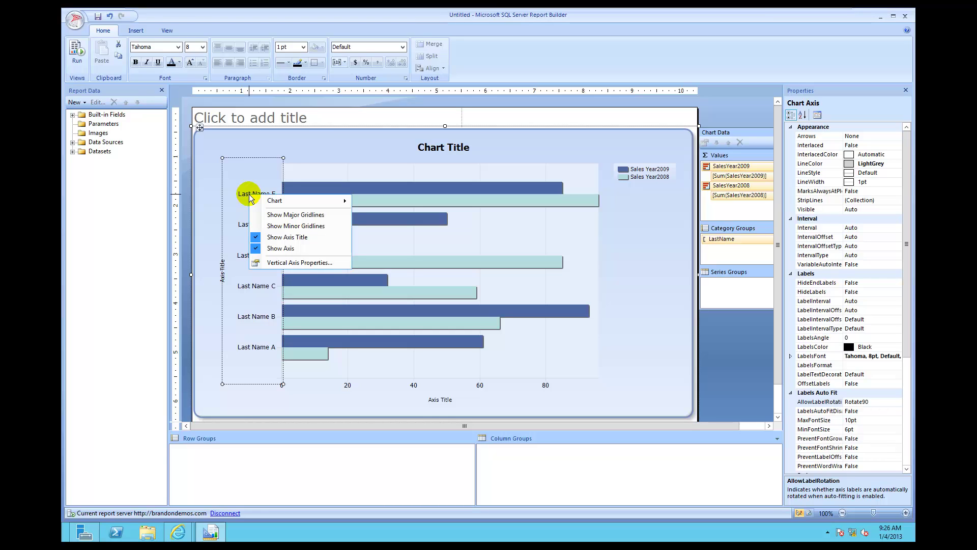
left_click(274, 262)
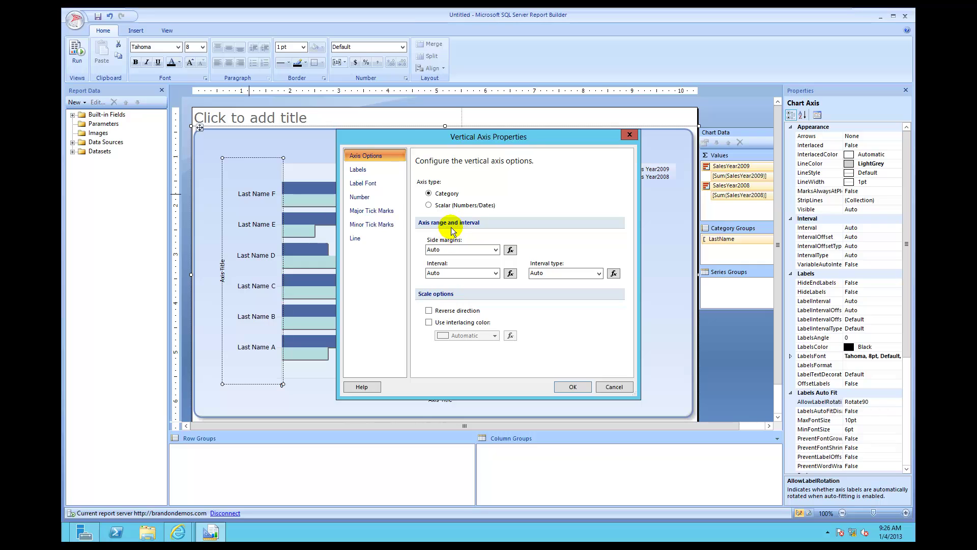
left_click(449, 275)
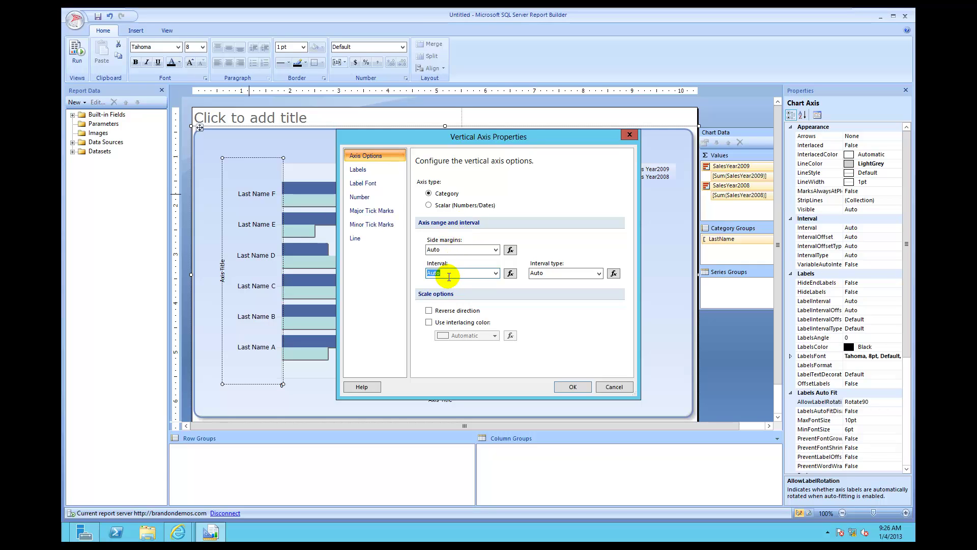
key("BackSpace")
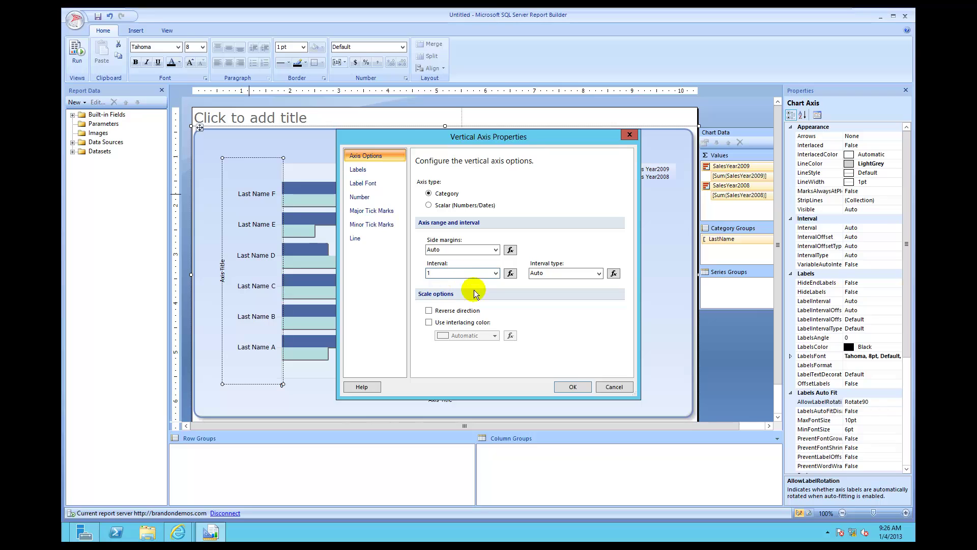
left_click(571, 388)
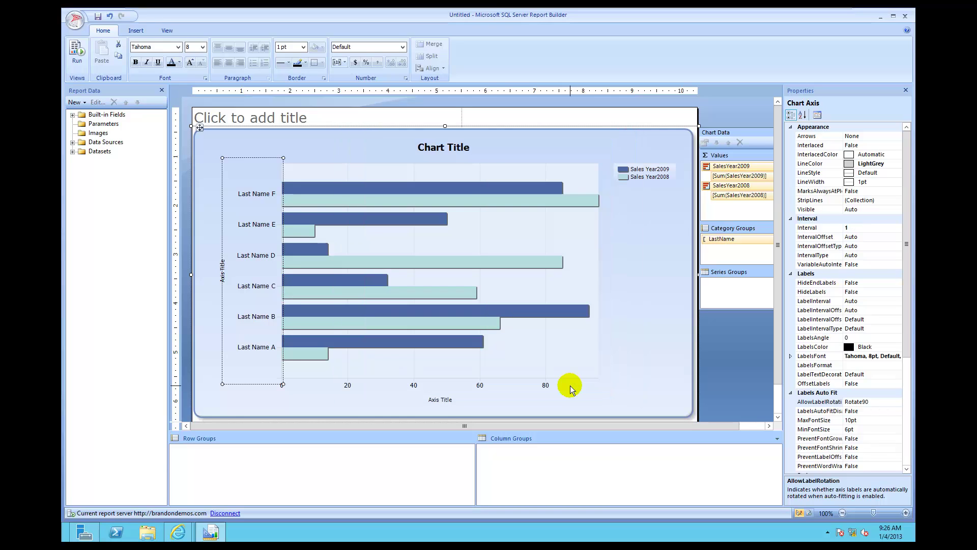
Hide the vertical axis title and run the report to preview the chart.
left_click(222, 283)
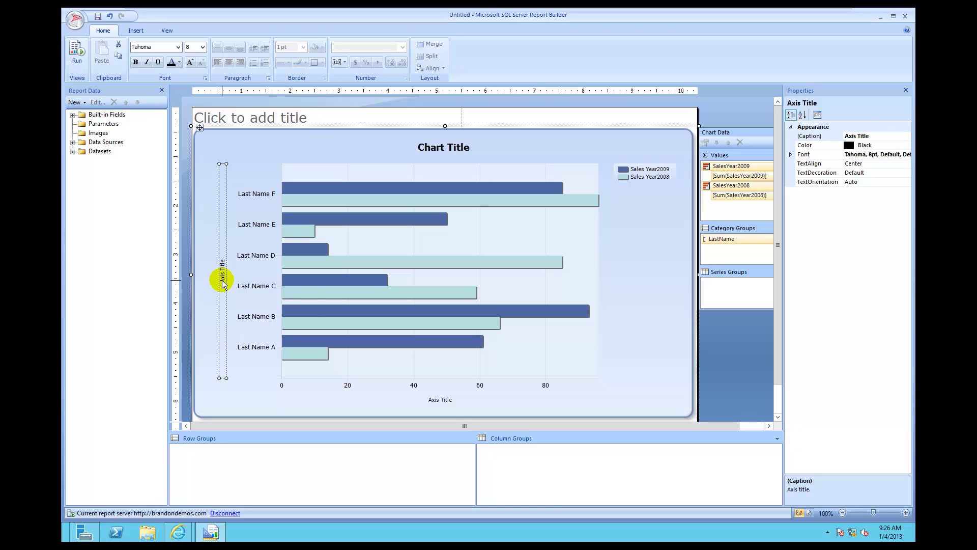
right_click(222, 284)
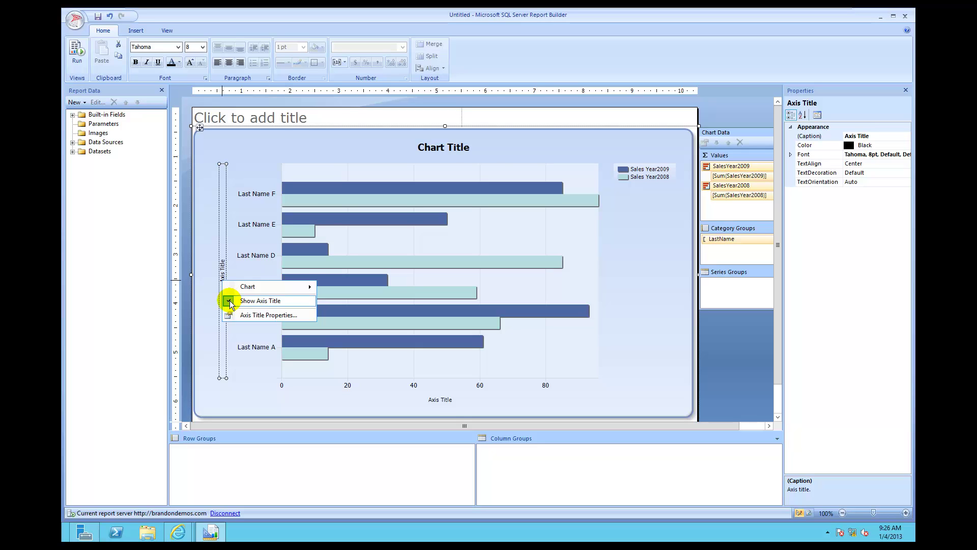
left_click(260, 301)
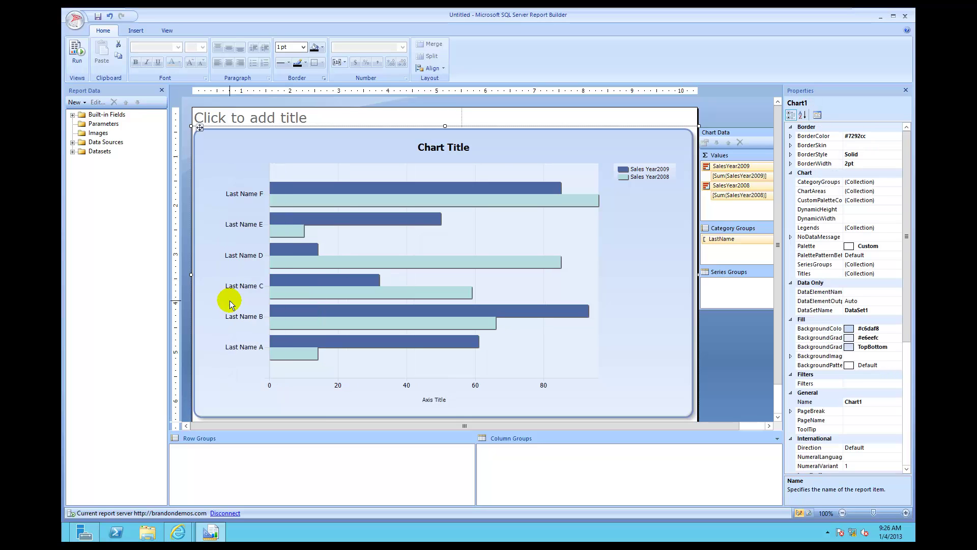
left_click(77, 61)
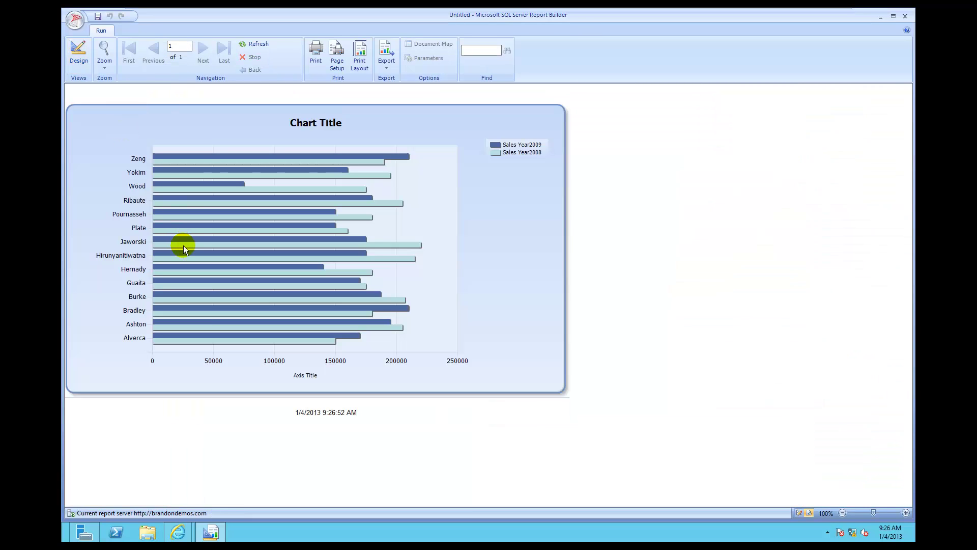